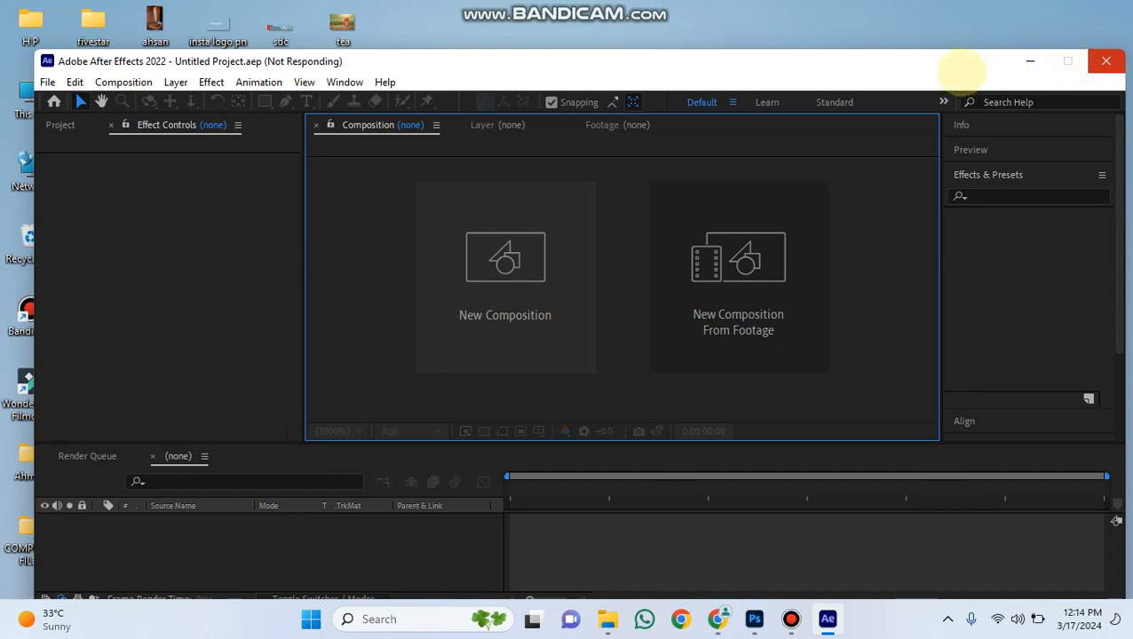
# - Maximize the program window, dismiss the home screen and create a 10-second composition with the HDTV 1080 29.97 preset
pyautogui.moveTo(960, 69)
pyautogui.mouseDown()
pyautogui.moveTo(927, 30)
pyautogui.moveTo(981, 38)
pyautogui.moveTo(971, 51)
pyautogui.mouseUp()
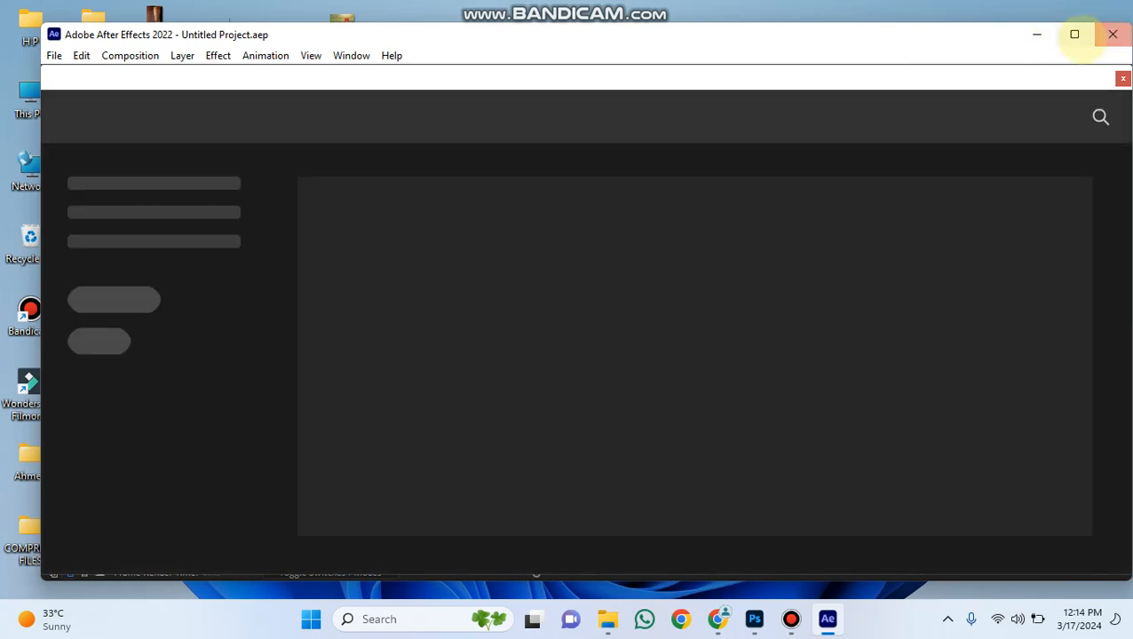
pyautogui.click(1074, 34)
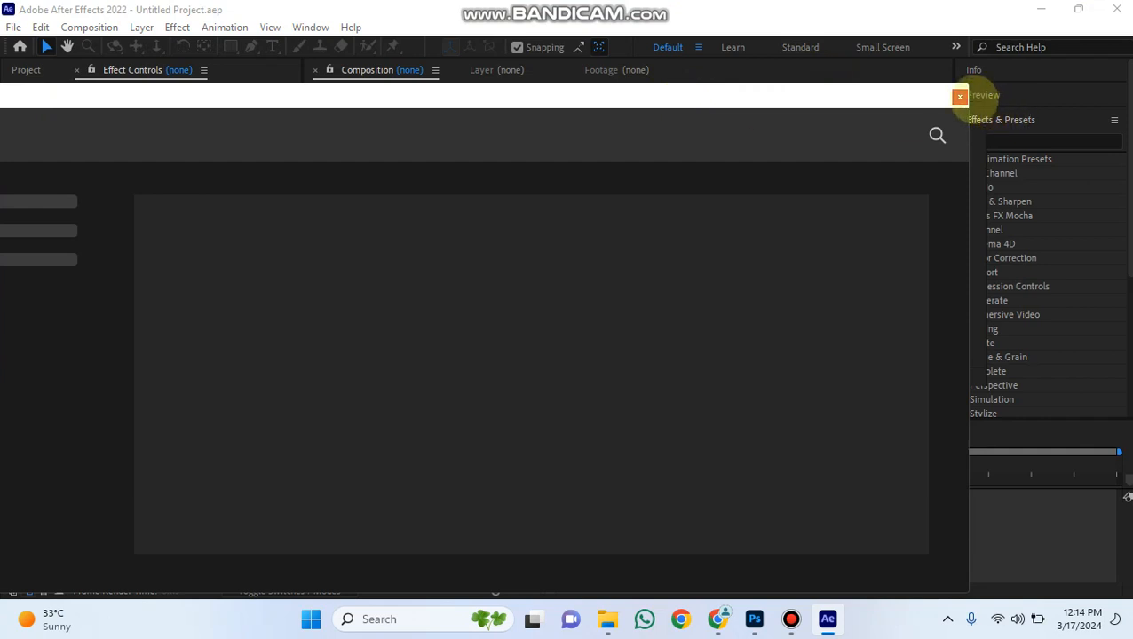
pyautogui.click(959, 96)
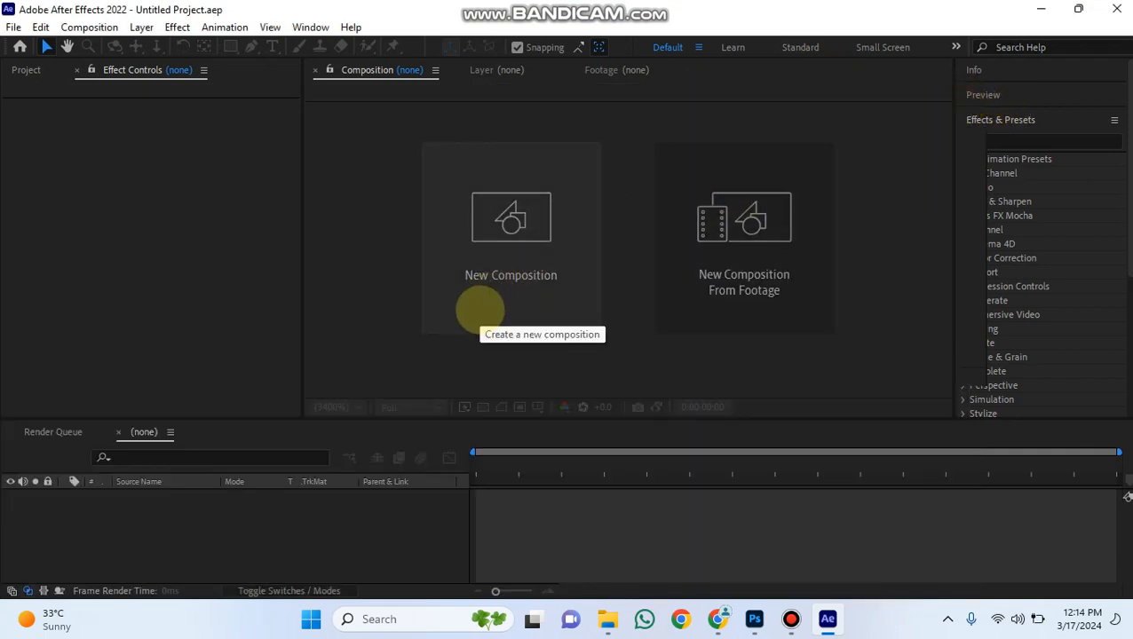
pyautogui.click(544, 260)
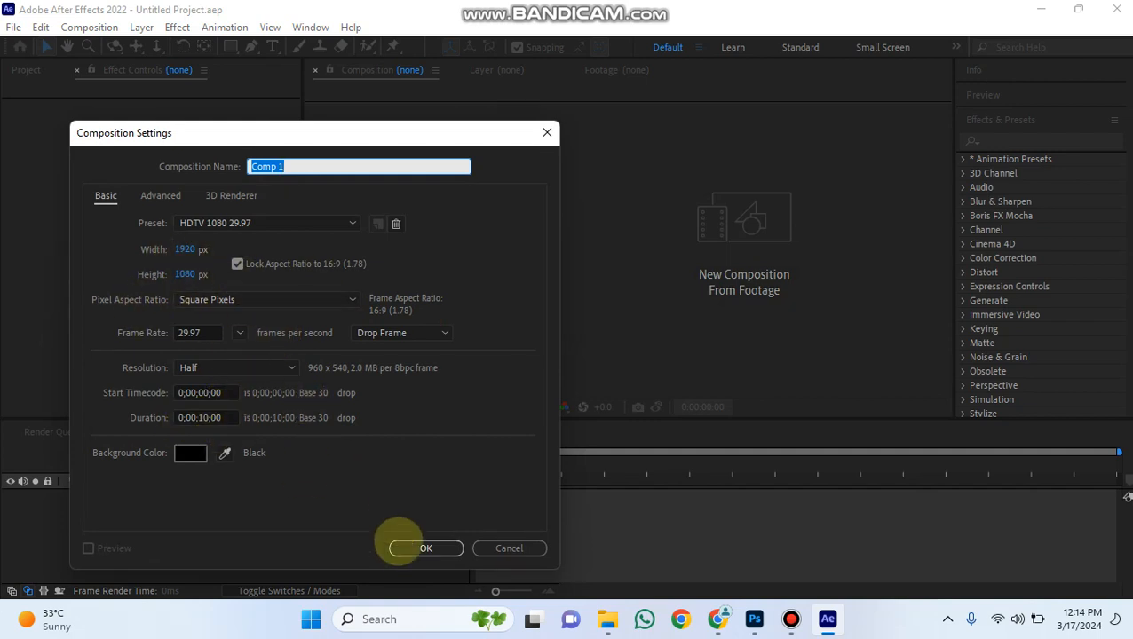
pyautogui.click(426, 547)
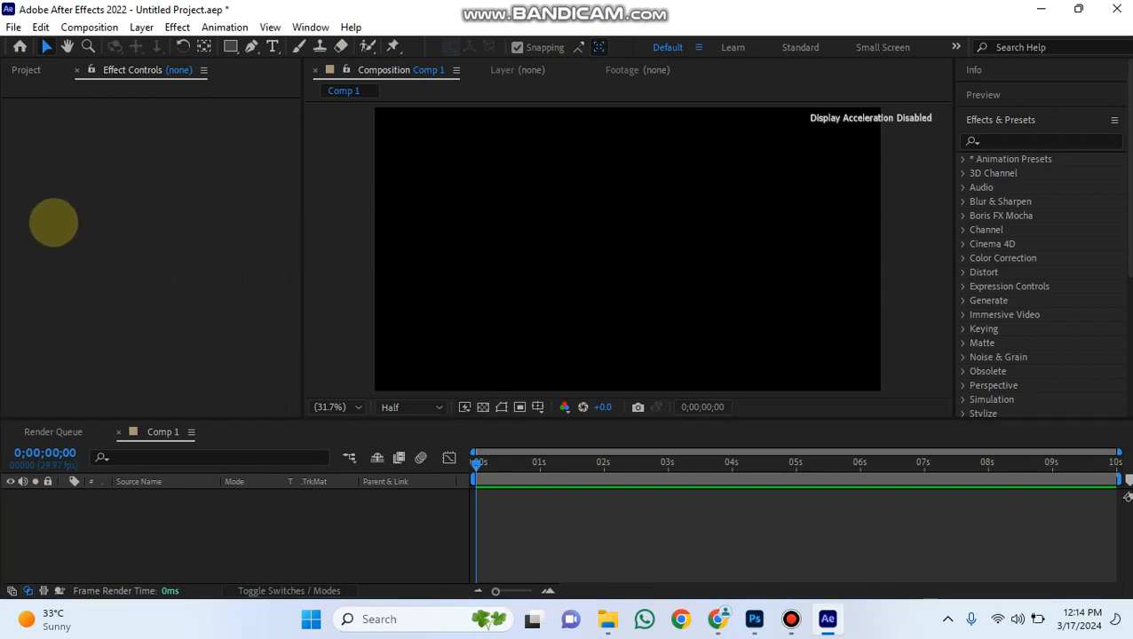
# - Import the ibar PNG image from the Desktop into the project as footage
pyautogui.click(120, 217)
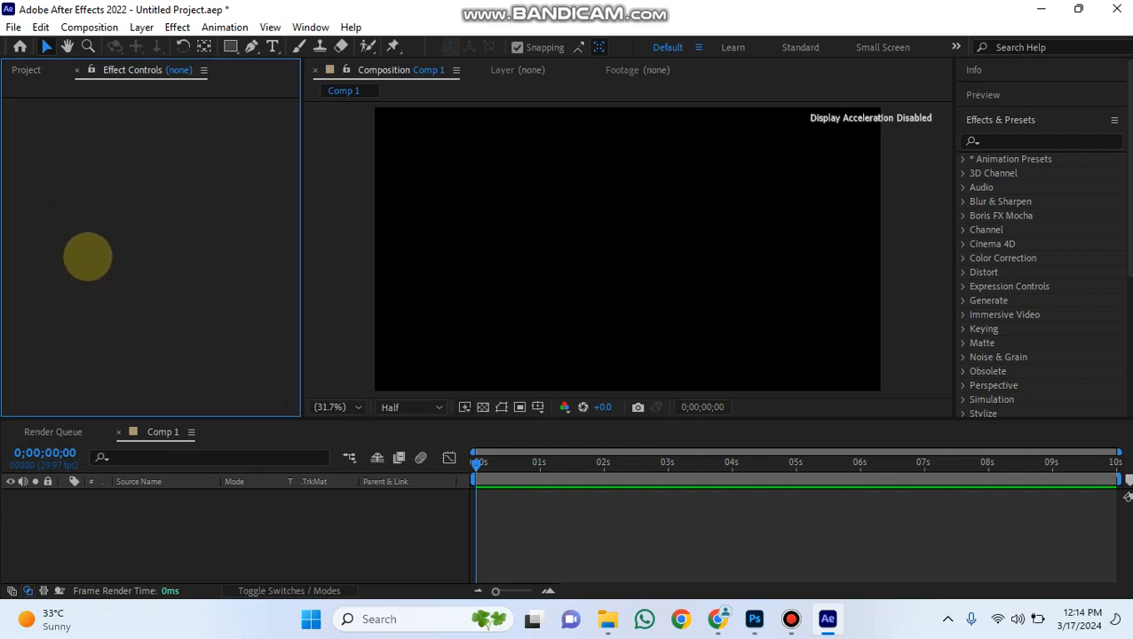
pyautogui.click(26, 70)
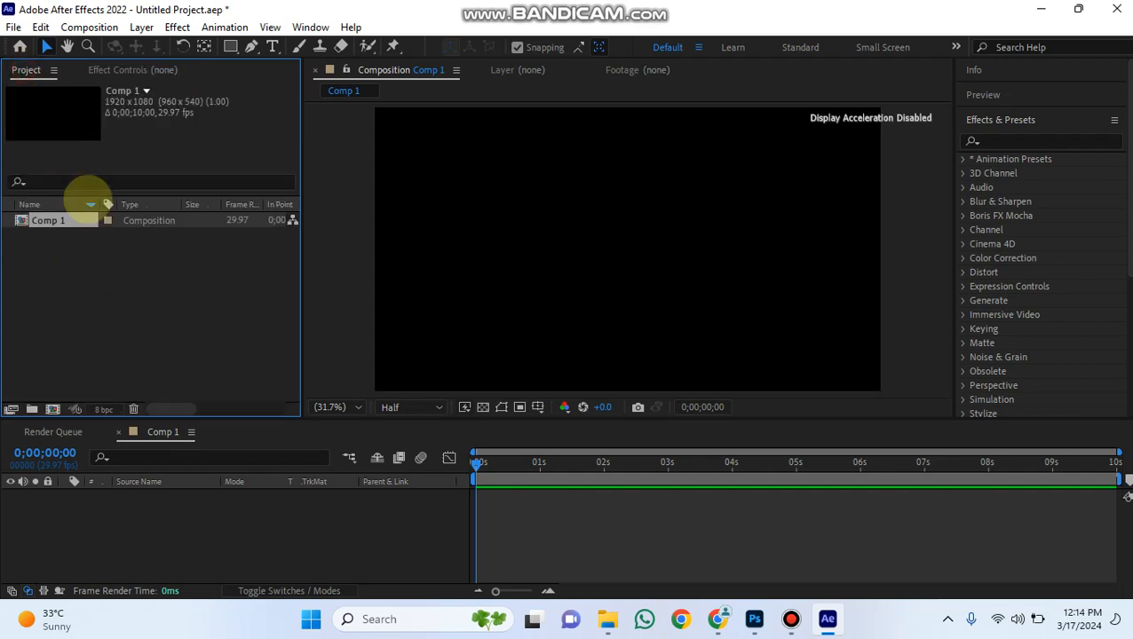
pyautogui.doubleClick(167, 293)
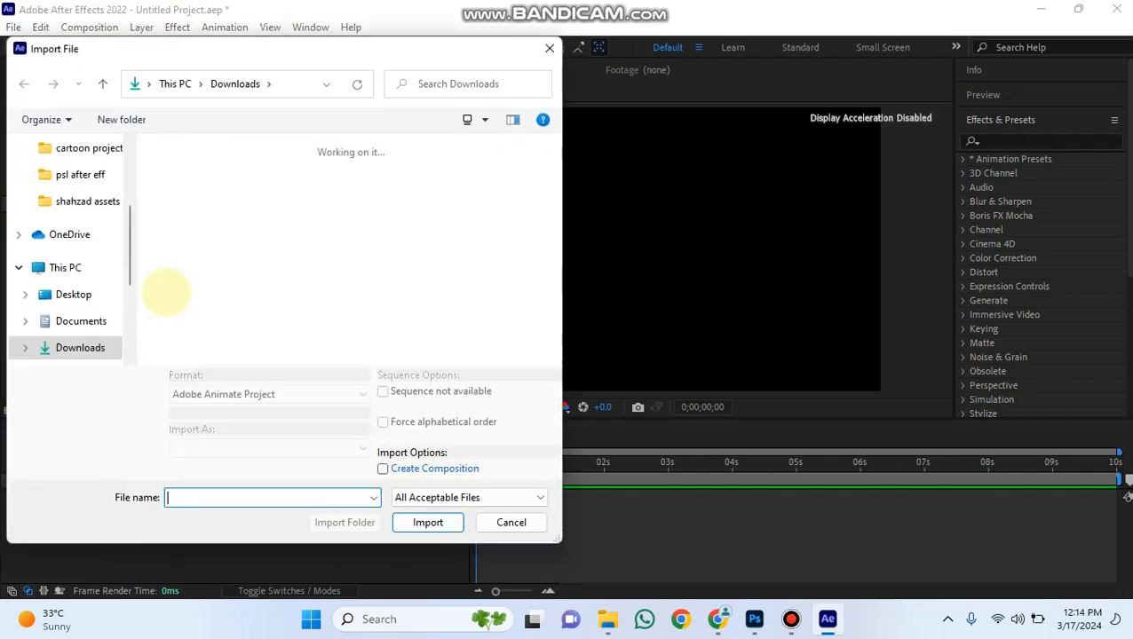
pyautogui.click(73, 294)
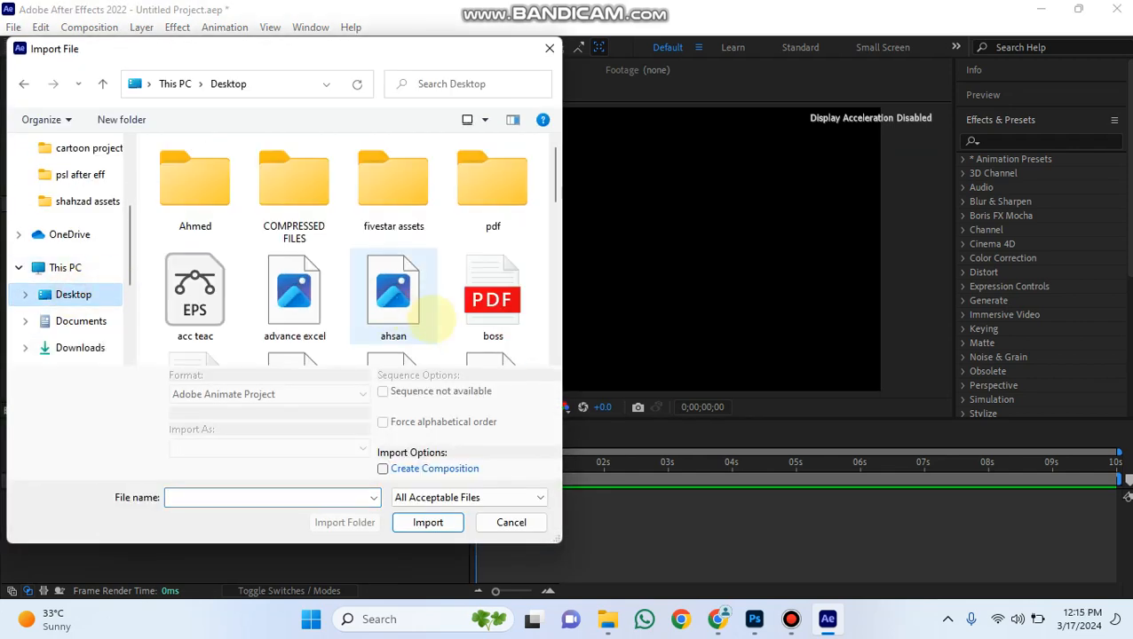
pyautogui.scroll(-2, 559, 202)
pyautogui.moveTo(557, 209); pyautogui.dragTo(557, 254)
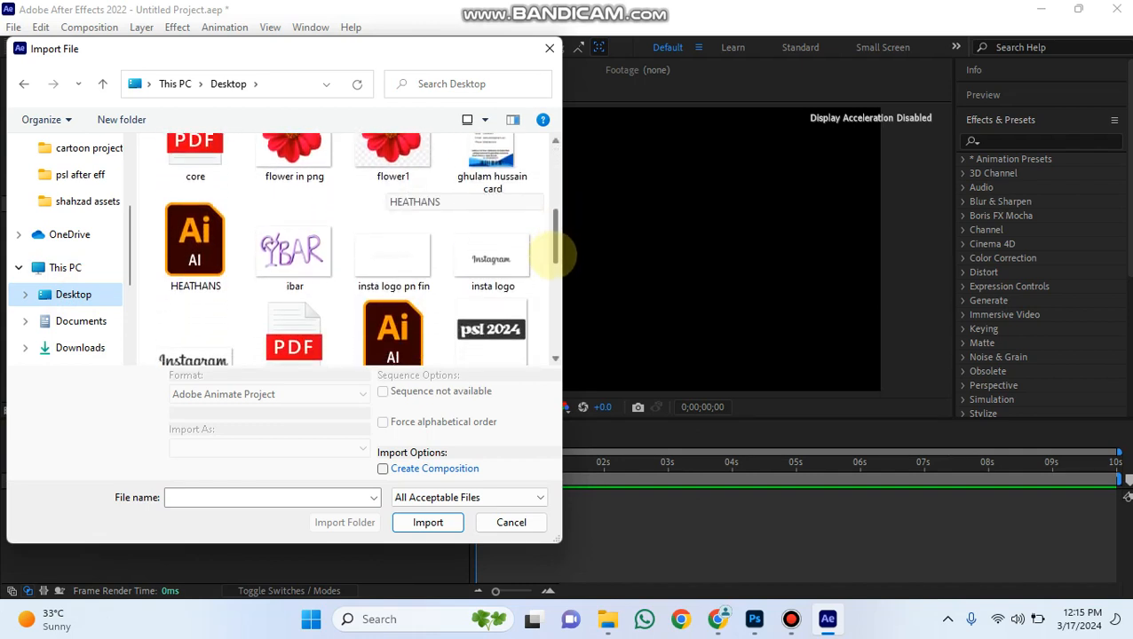
pyautogui.click(294, 249)
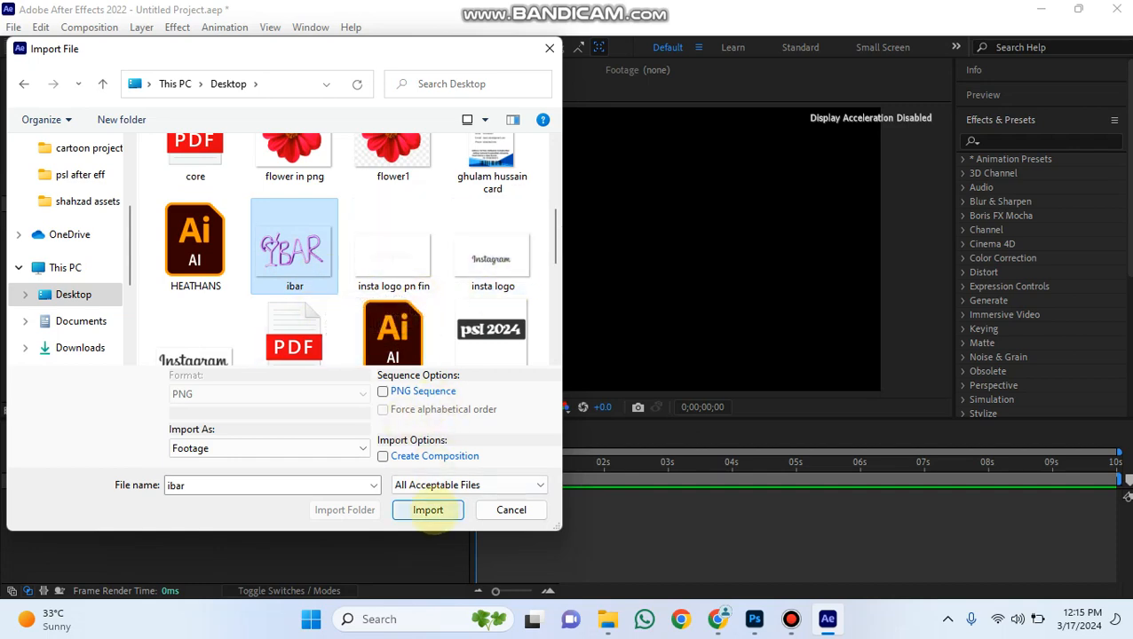
pyautogui.click(428, 511)
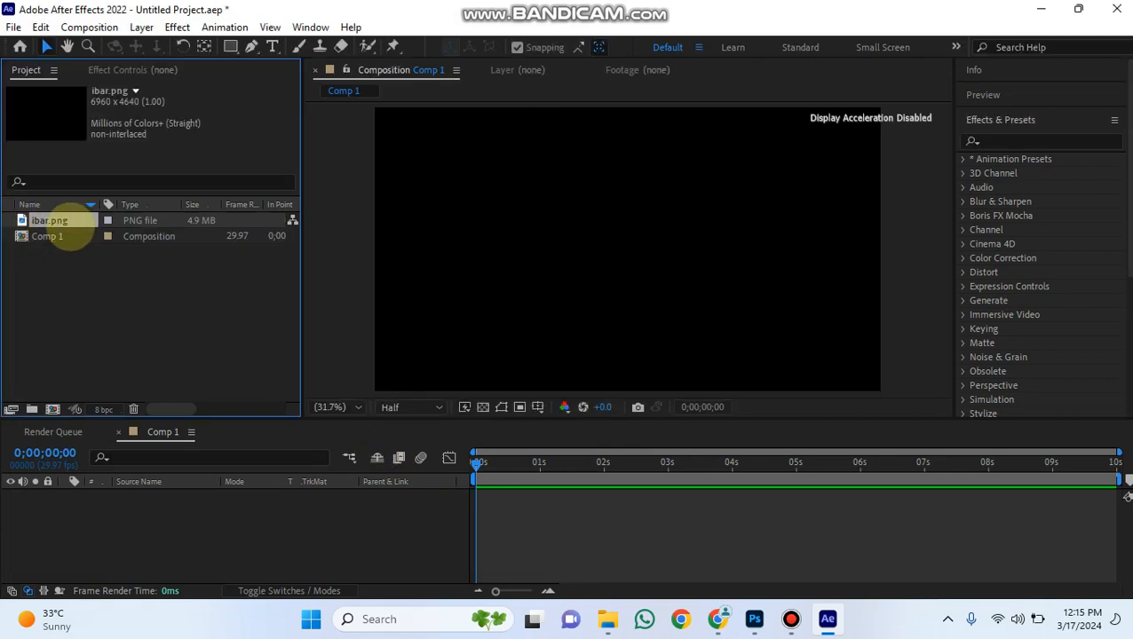
# - Add ibar.png to the Comp 1 timeline as a layer and expand its Transform properties
pyautogui.moveTo(62, 220); pyautogui.dragTo(134, 530)
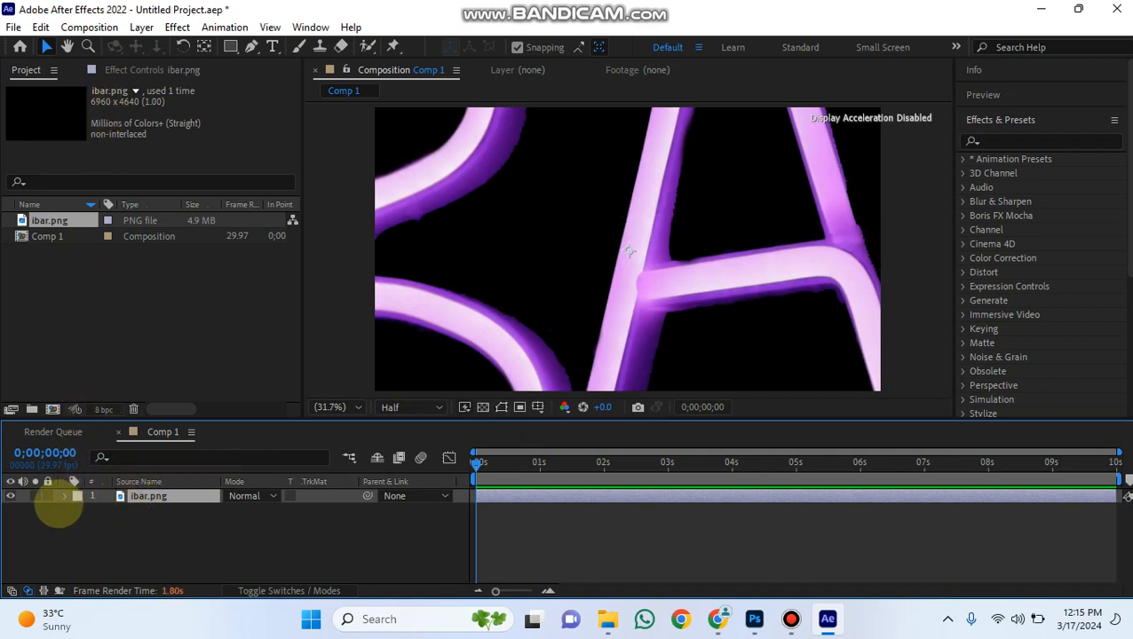
pyautogui.click(66, 496)
pyautogui.click(80, 509)
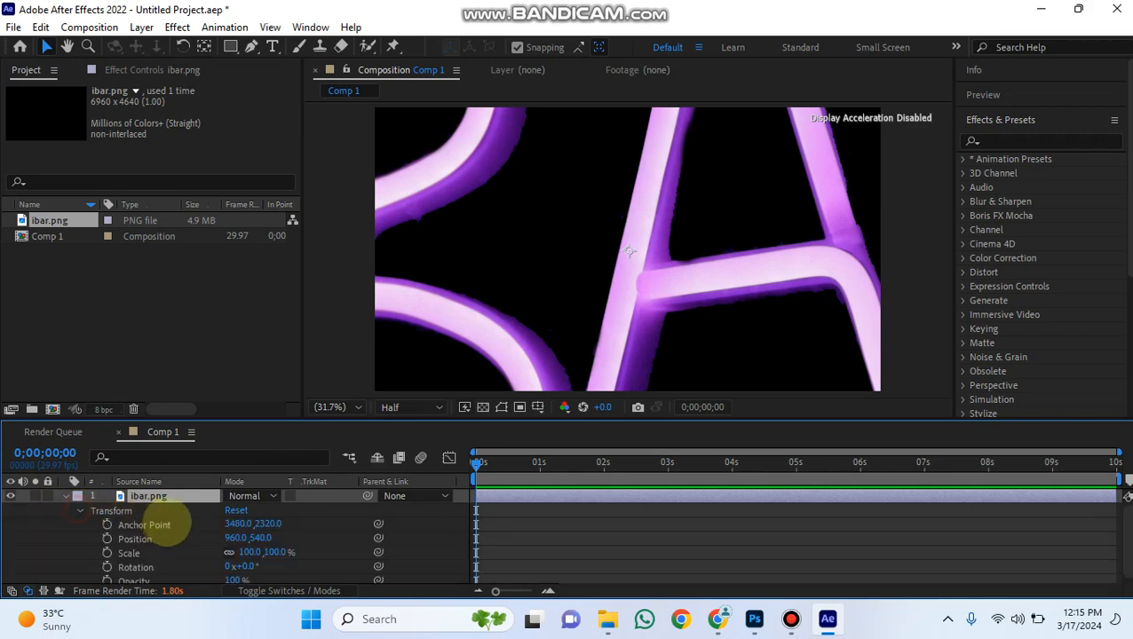
# - Set a Scale keyframe on the ibar.png layer at the start of the timeline with a value of 21%
pyautogui.click(105, 548)
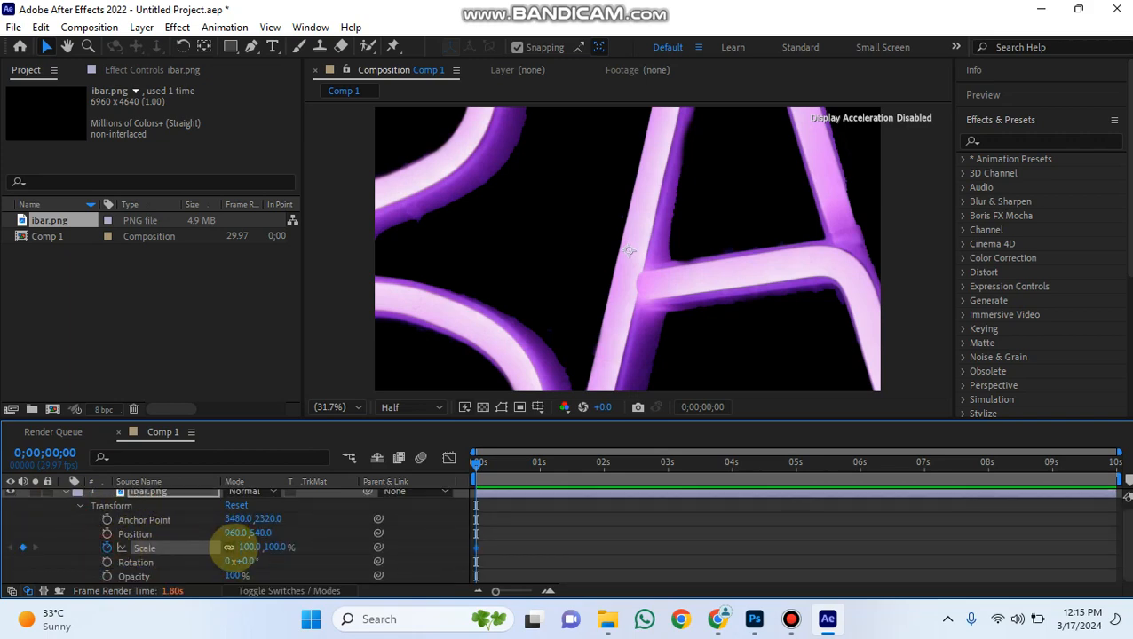
pyautogui.click(250, 547)
pyautogui.write('50')
pyautogui.press('Return')
pyautogui.moveTo(147, 551)
pyautogui.mouseDown()
pyautogui.moveTo(101, 551)
pyautogui.moveTo(182, 549)
pyautogui.moveTo(162, 550)
pyautogui.mouseUp()
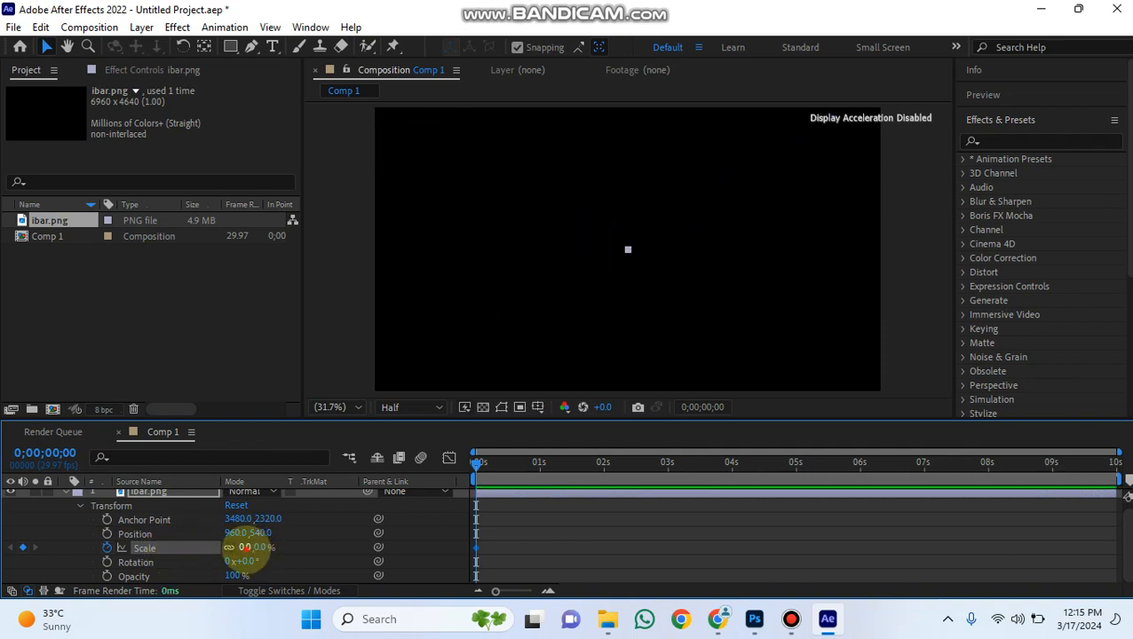
pyautogui.moveTo(252, 547)
pyautogui.mouseDown()
pyautogui.moveTo(271, 546)
pyautogui.moveTo(240, 547)
pyautogui.moveTo(266, 547)
pyautogui.moveTo(253, 547)
pyautogui.mouseUp()
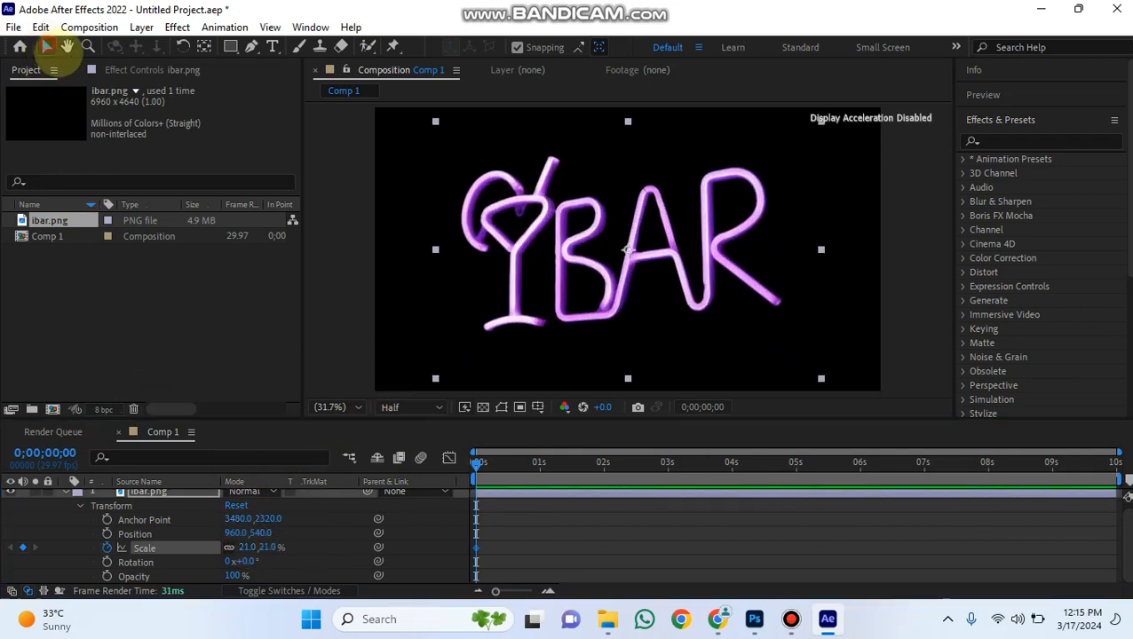
pyautogui.click(411, 275)
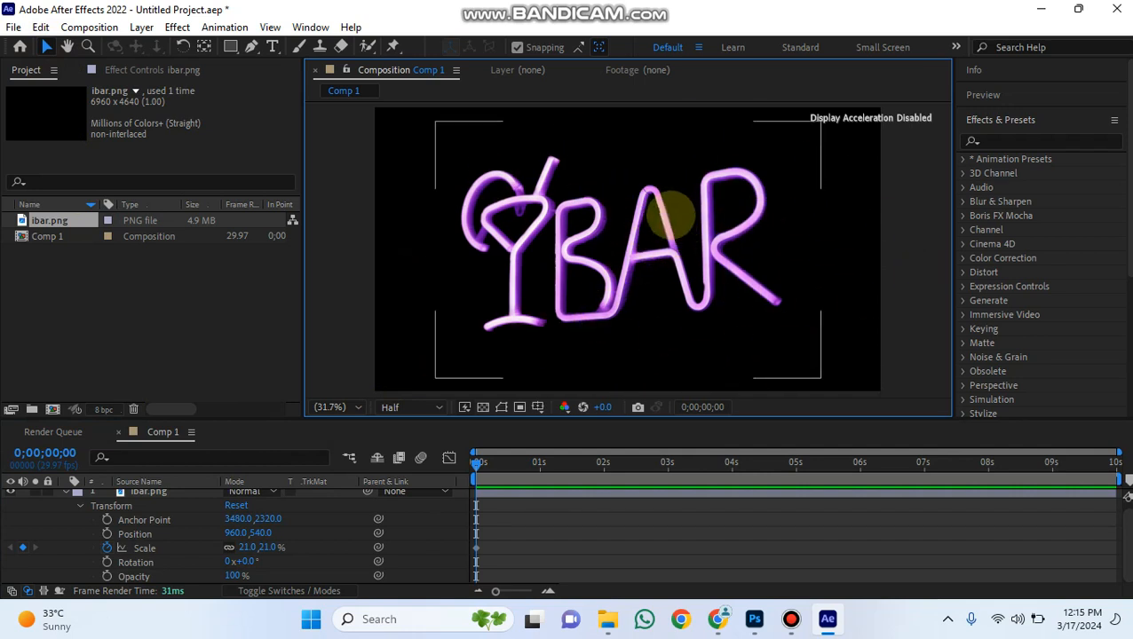
pyautogui.click(1012, 119)
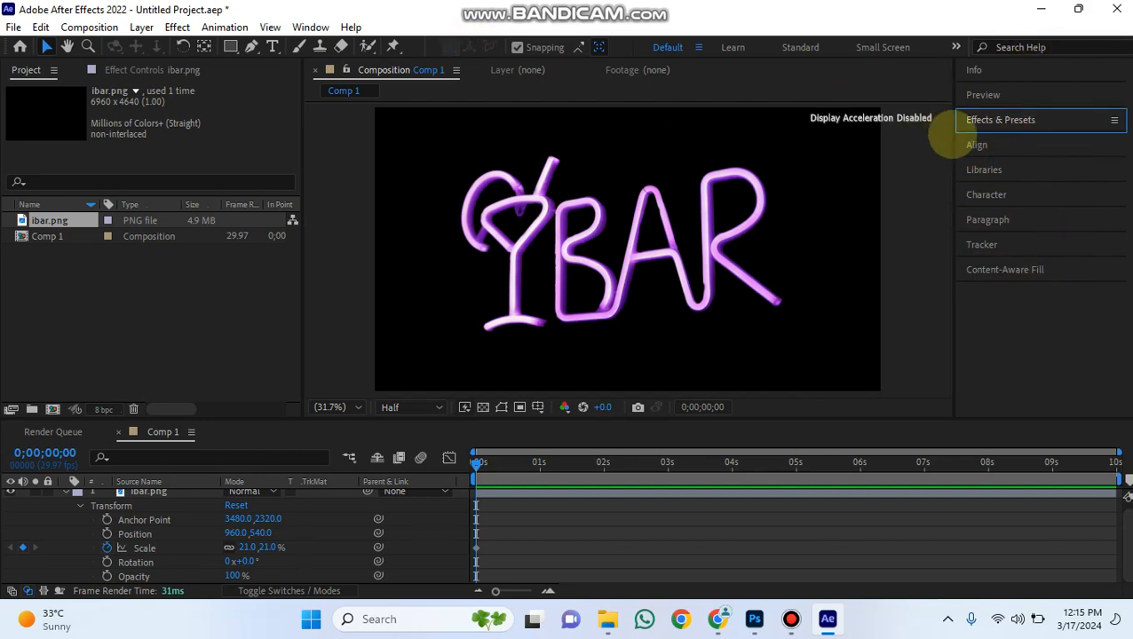
pyautogui.click(310, 26)
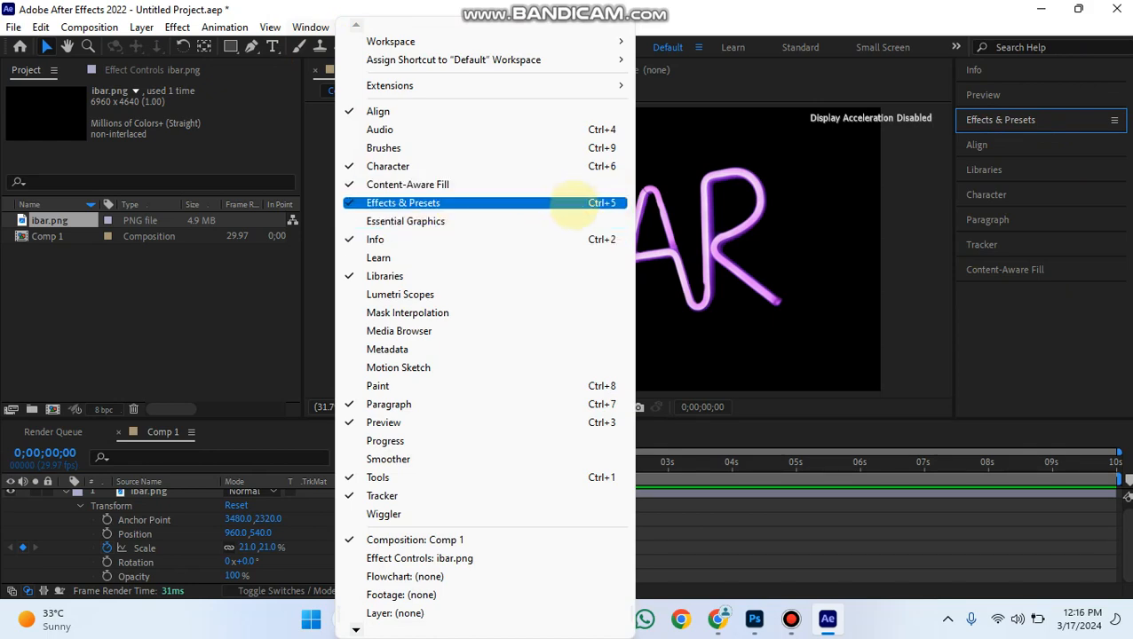
pyautogui.click(1112, 120)
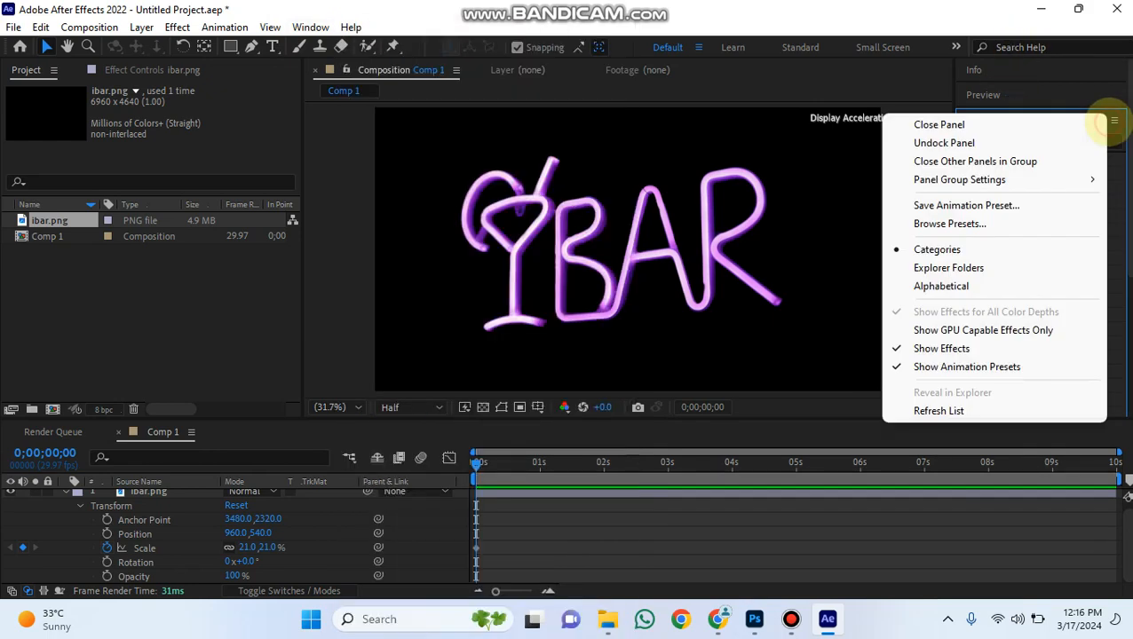
pyautogui.click(1111, 120)
pyautogui.click(1112, 119)
pyautogui.click(1112, 120)
pyautogui.click(1114, 119)
pyautogui.click(1113, 120)
pyautogui.click(1113, 120)
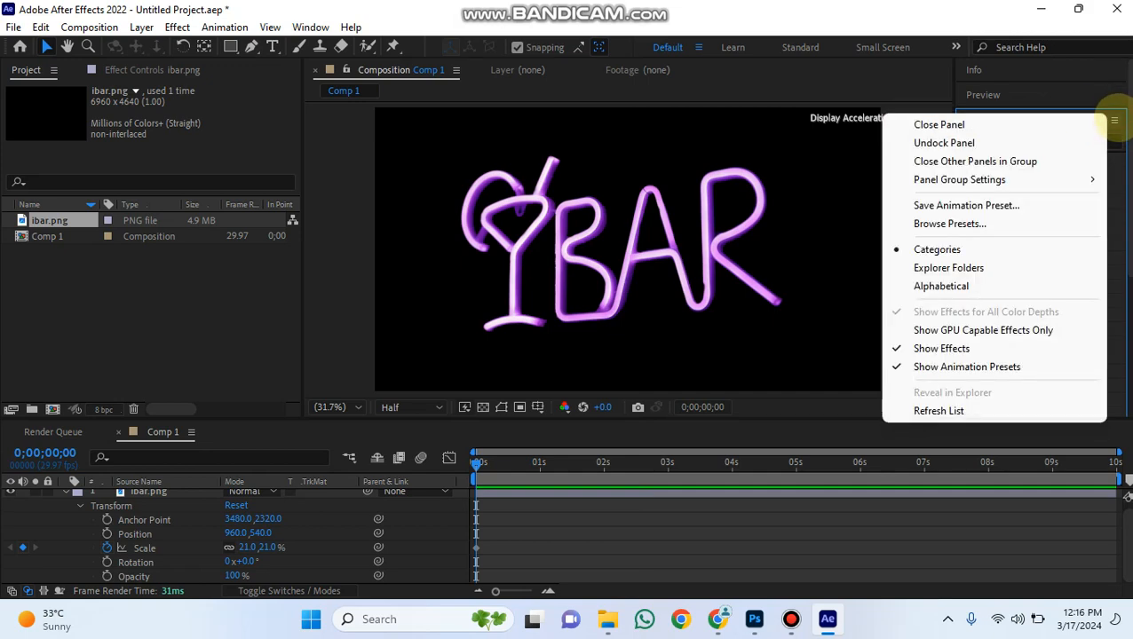
pyautogui.click(1113, 120)
pyautogui.click(1114, 120)
pyautogui.click(1113, 120)
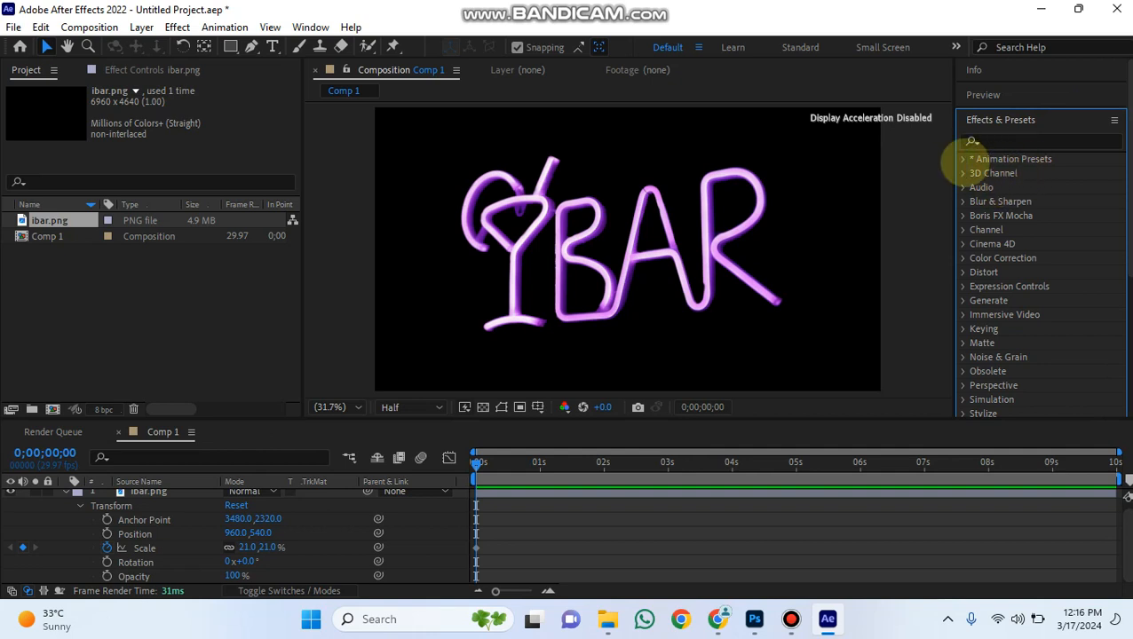
# - Apply the Blocks background animation preset to the ibar.png layer and set the Fractal Noise type to Turbulent Smooth
pyautogui.click(967, 159)
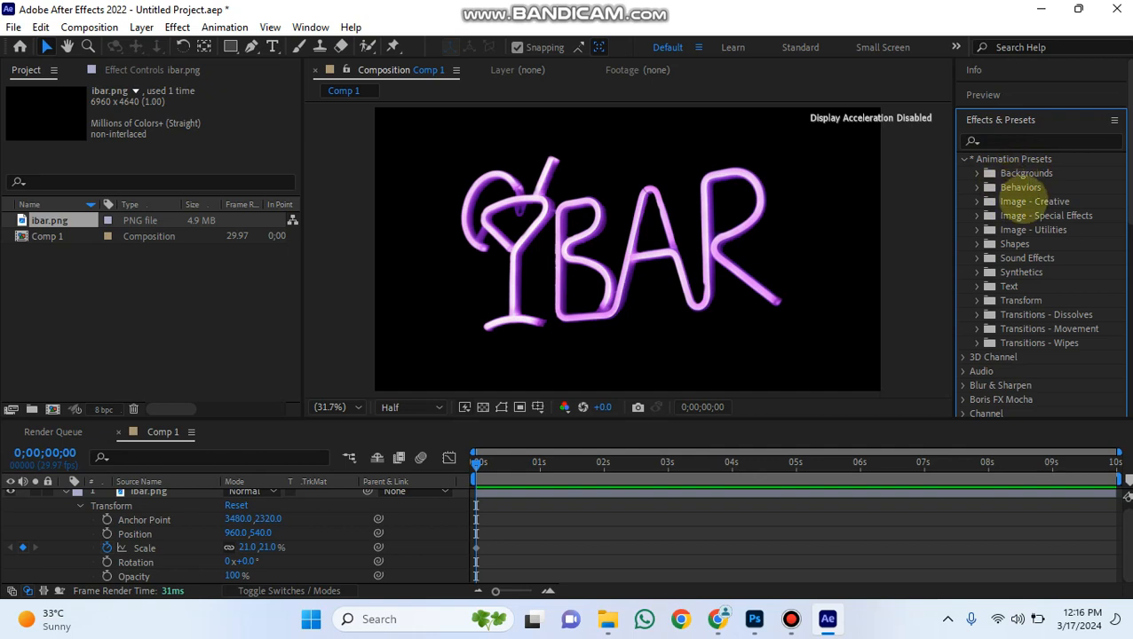
pyautogui.click(976, 174)
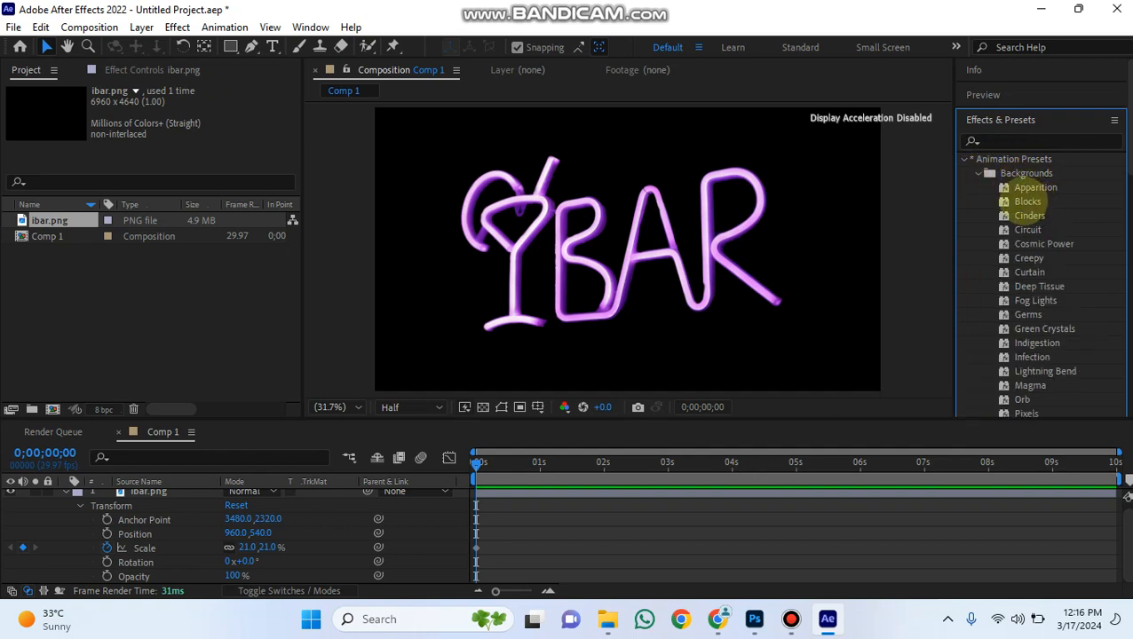
pyautogui.moveTo(1028, 202); pyautogui.dragTo(501, 495)
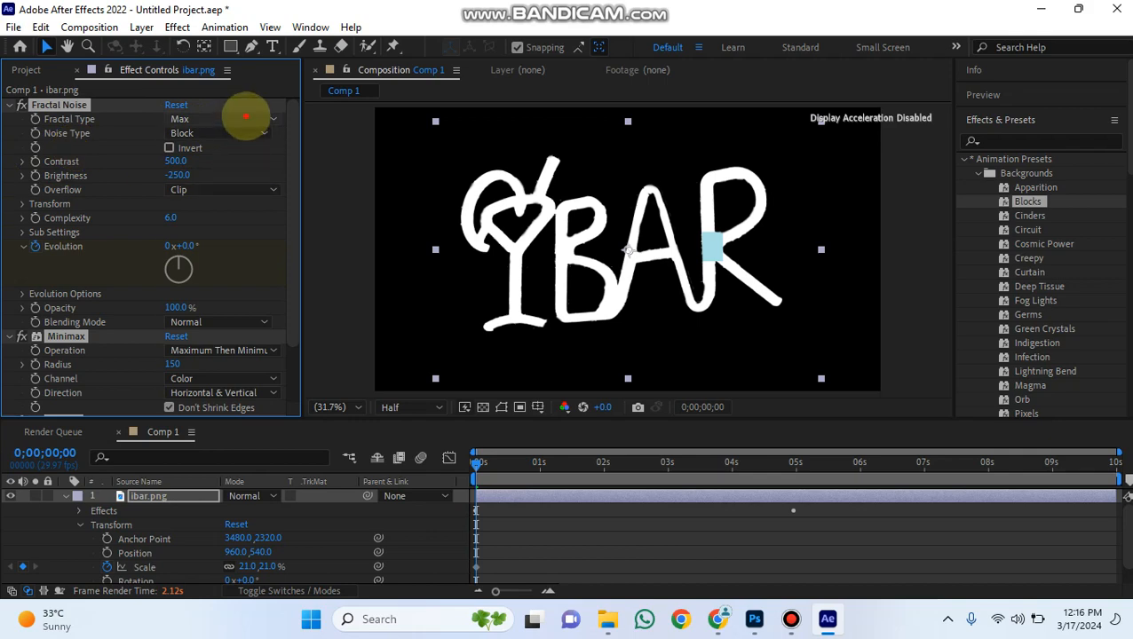
pyautogui.click(245, 117)
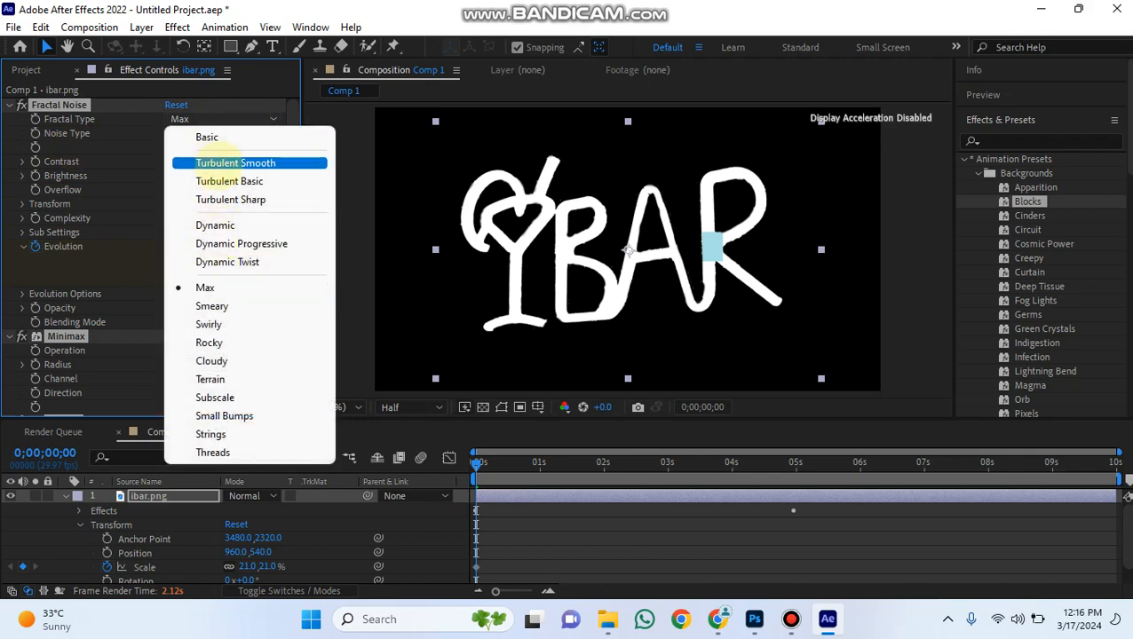
pyautogui.click(232, 162)
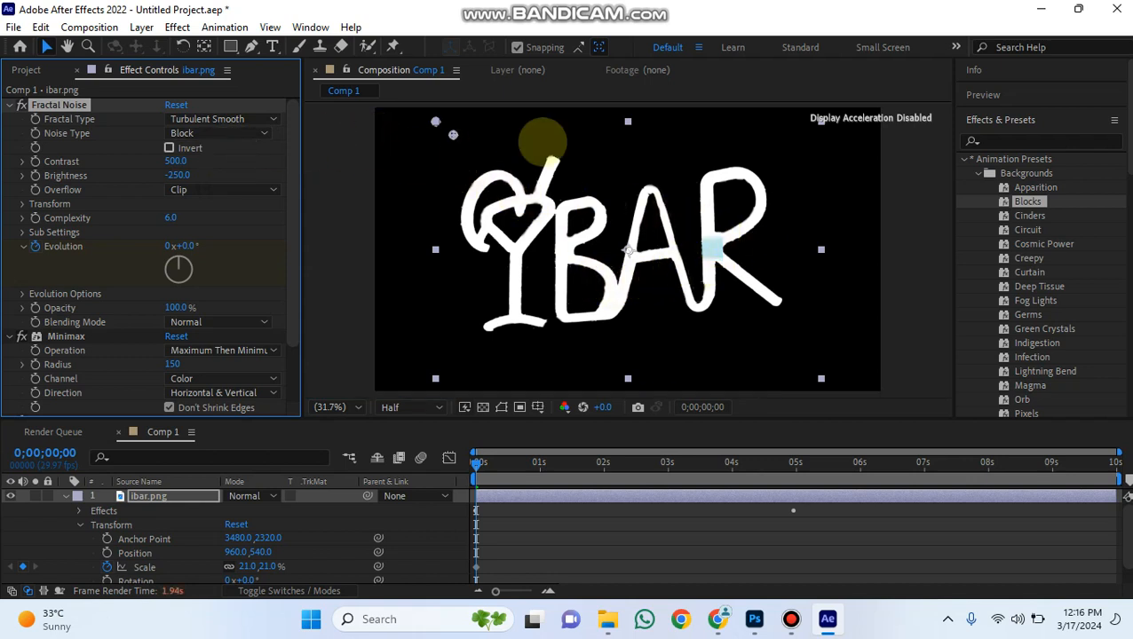
# - Move the ibar.png layer within the composition to a position of about 1033, 660
pyautogui.click(447, 149)
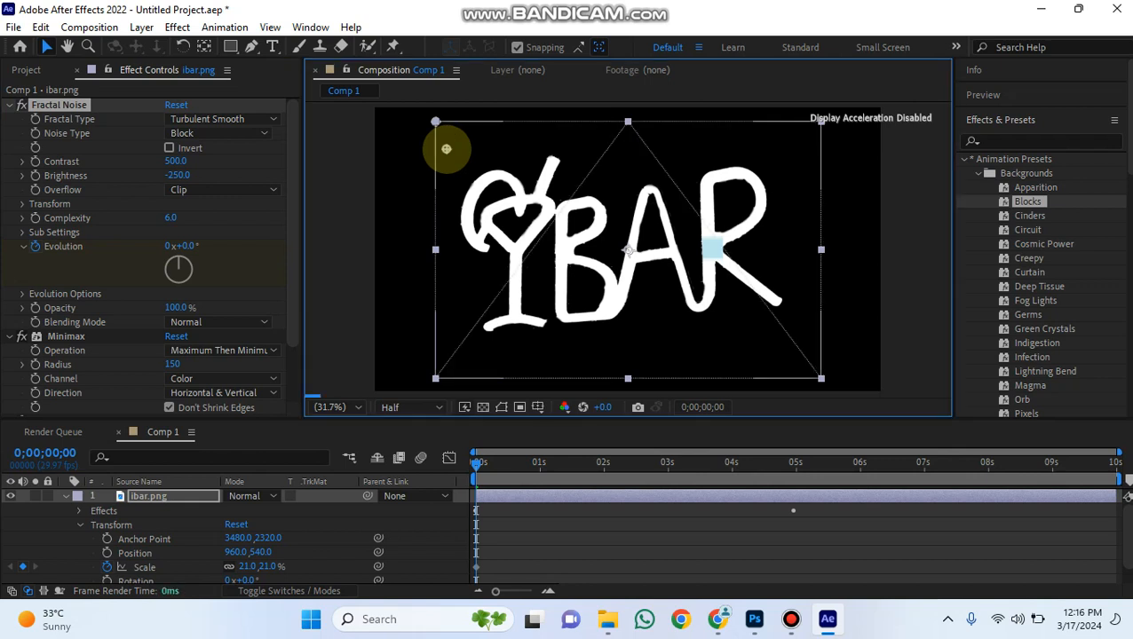
pyautogui.moveTo(443, 160); pyautogui.dragTo(587, 273)
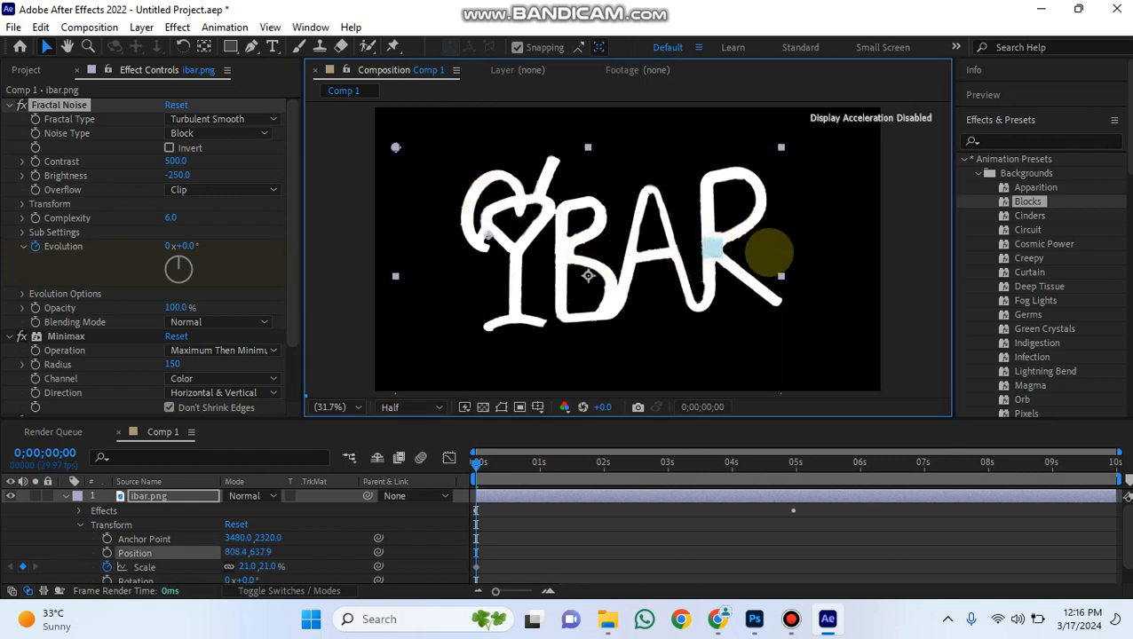
pyautogui.moveTo(723, 253); pyautogui.dragTo(752, 258)
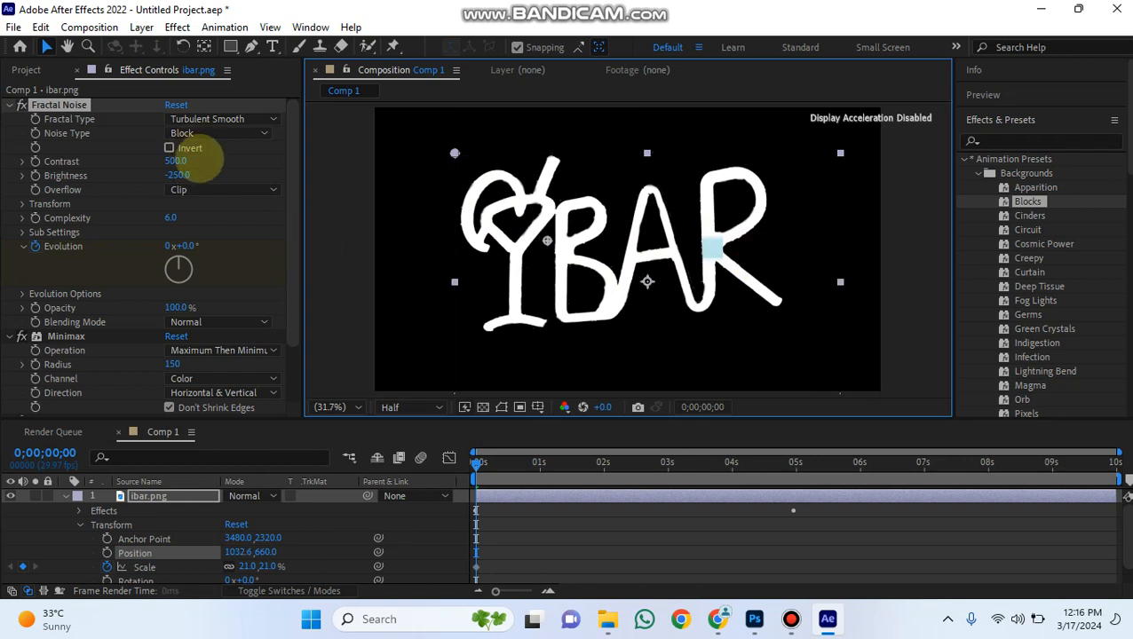
# - Set the Fractal Noise contrast to 611, brightness to -251, complexity to 5.2 and evolution to 140°
pyautogui.moveTo(174, 164); pyautogui.dragTo(600, 182)
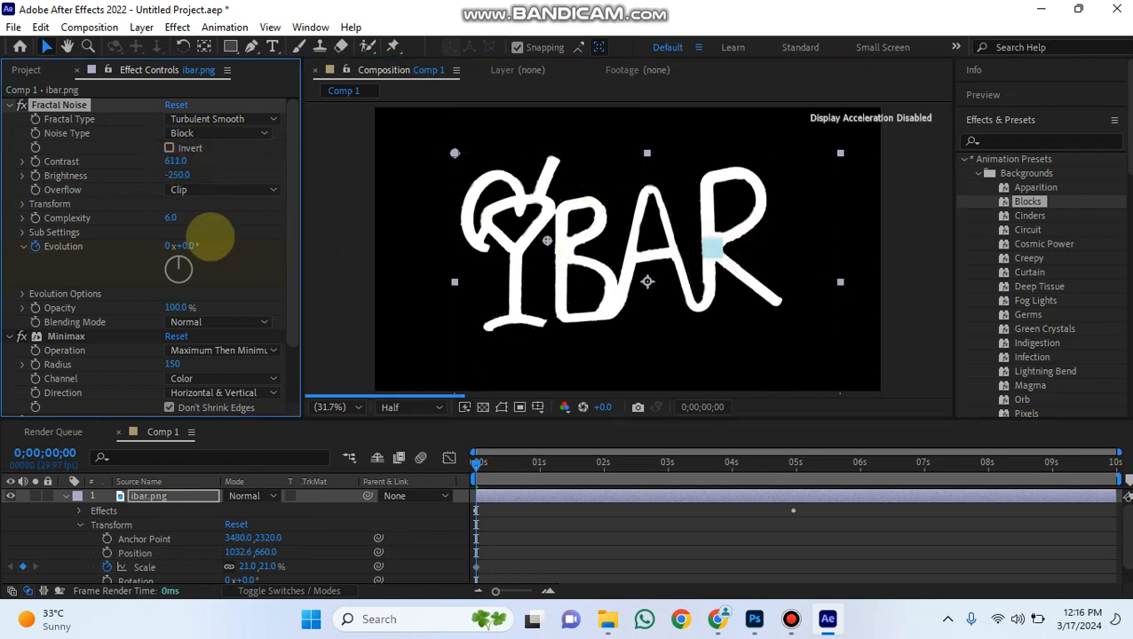
pyautogui.moveTo(217, 178)
pyautogui.mouseDown()
pyautogui.moveTo(253, 177)
pyautogui.moveTo(147, 182)
pyautogui.moveTo(204, 204)
pyautogui.moveTo(202, 177)
pyautogui.moveTo(223, 177)
pyautogui.mouseUp()
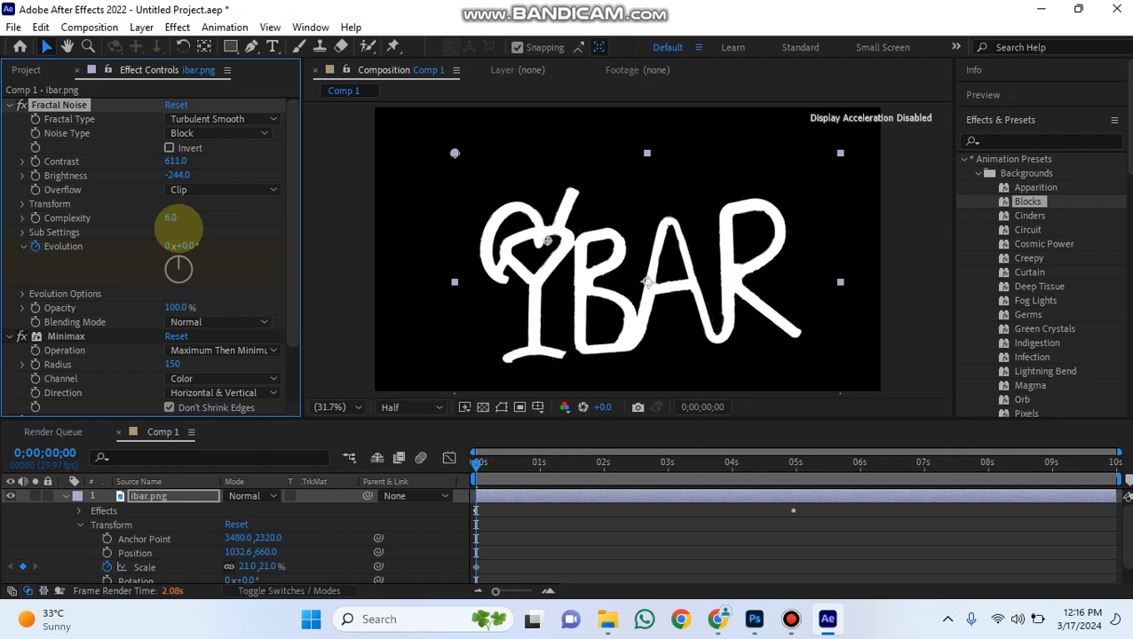
pyautogui.moveTo(179, 227)
pyautogui.mouseDown()
pyautogui.moveTo(203, 222)
pyautogui.moveTo(114, 222)
pyautogui.moveTo(181, 215)
pyautogui.mouseUp()
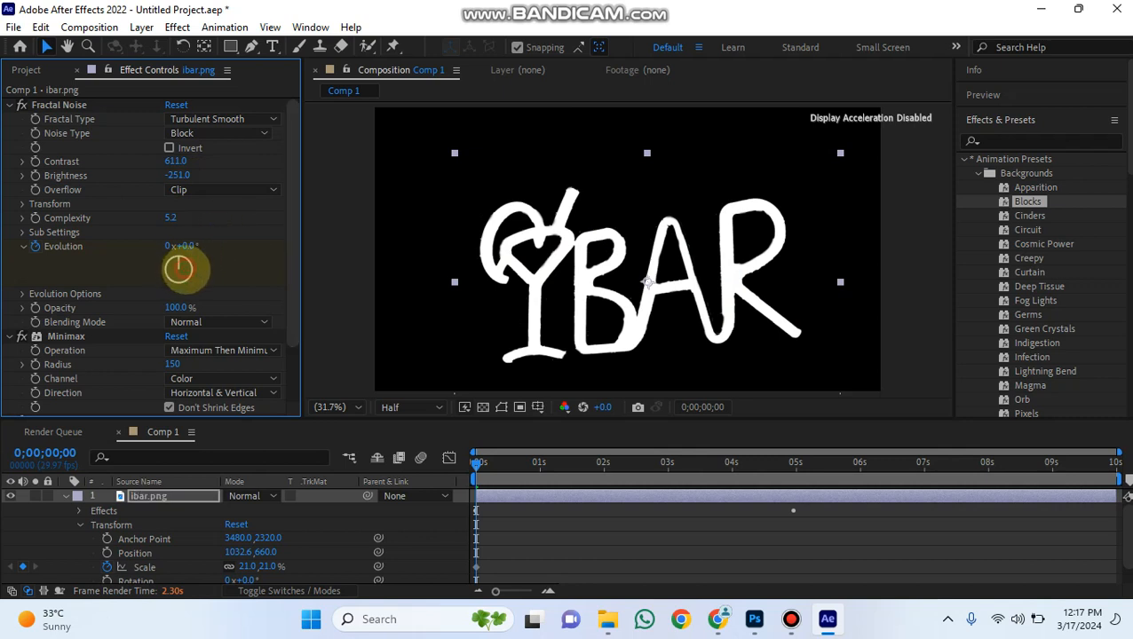
pyautogui.moveTo(179, 273); pyautogui.dragTo(268, 286)
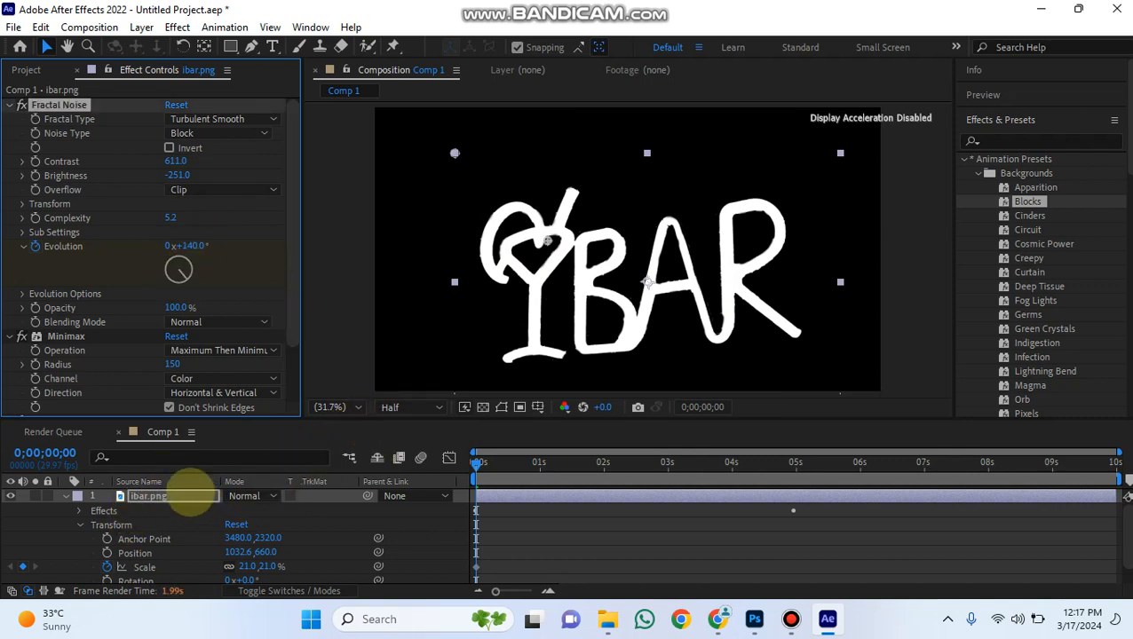
# - Set the Minimax radius to 229, and remove all effects from the ibar.png layer
pyautogui.moveTo(178, 364); pyautogui.dragTo(229, 364)
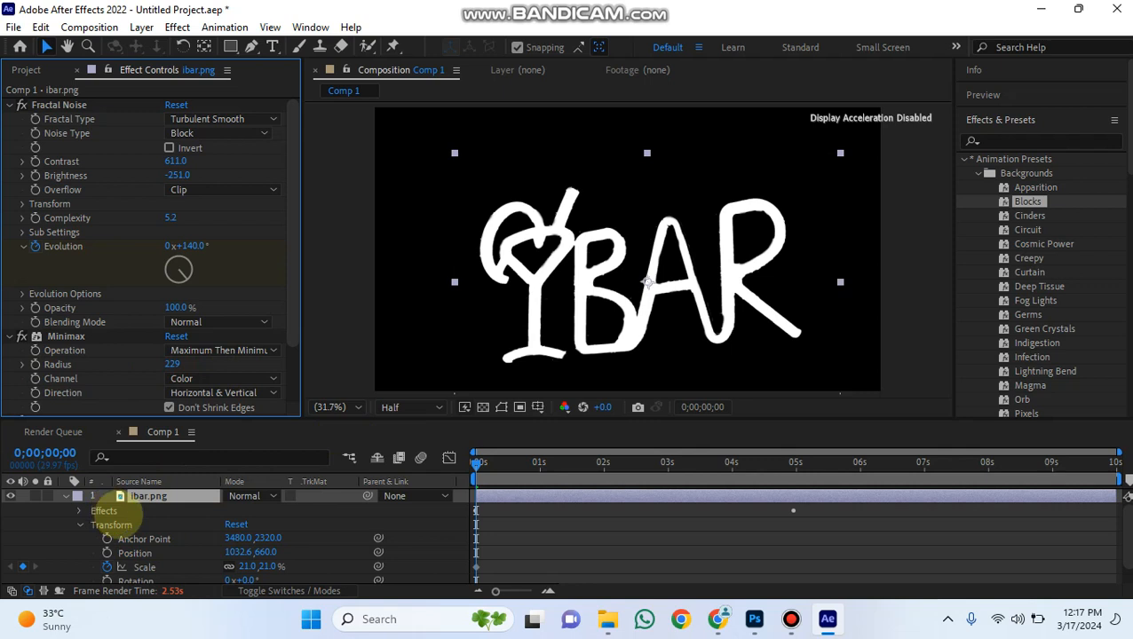
pyautogui.scroll(-1, 118, 515)
pyautogui.scroll(1, 137, 515)
pyautogui.click(112, 513)
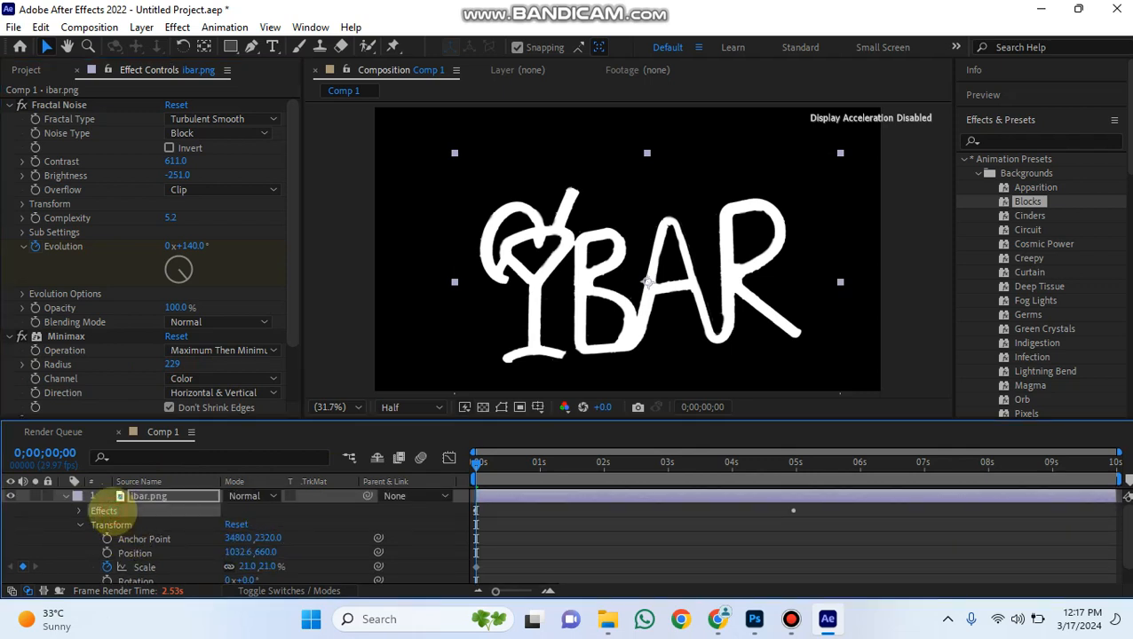
pyautogui.press('Delete')
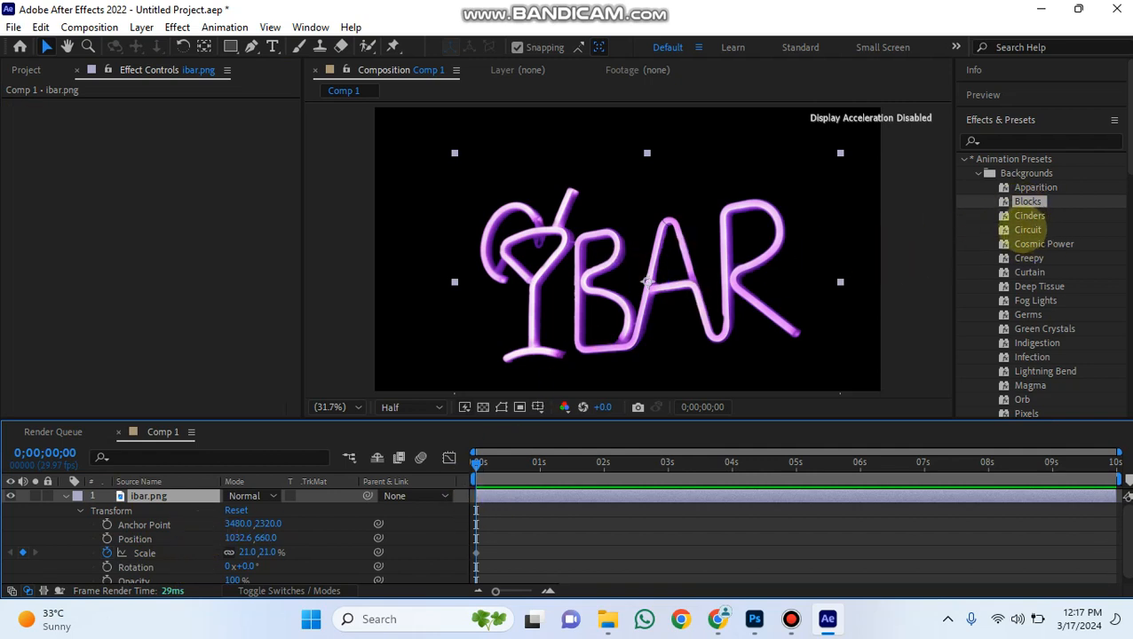
# - Apply the Circuit background preset to the ibar.png layer with Fractal Noise evolution at 96° and overflow set to Soft Clamp
pyautogui.moveTo(1029, 229); pyautogui.dragTo(506, 496)
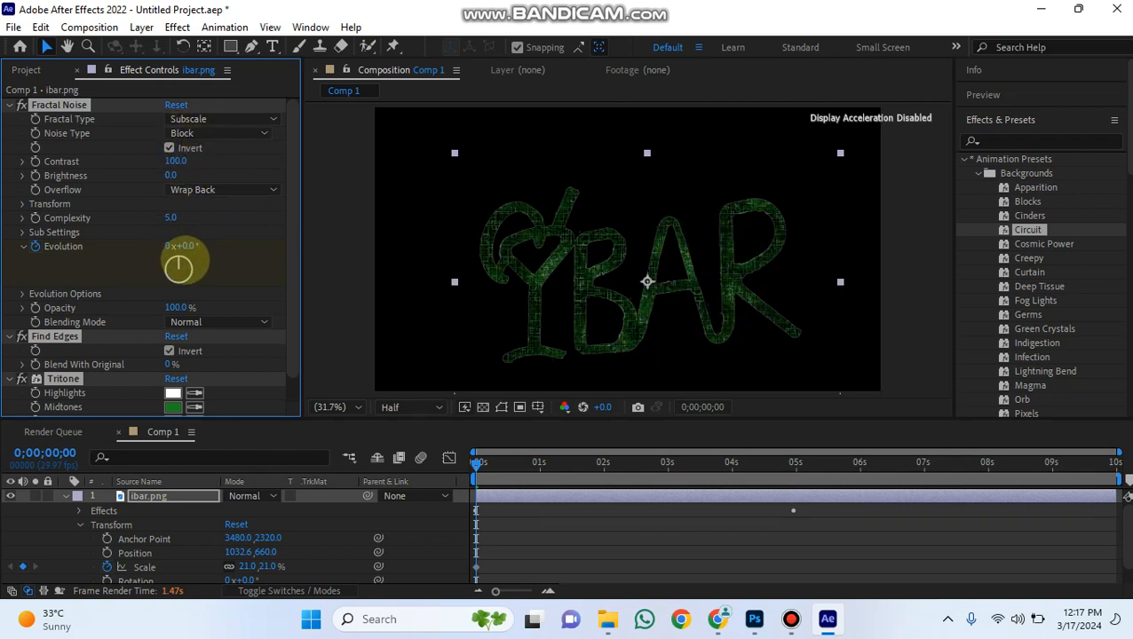
pyautogui.moveTo(179, 269); pyautogui.dragTo(184, 263)
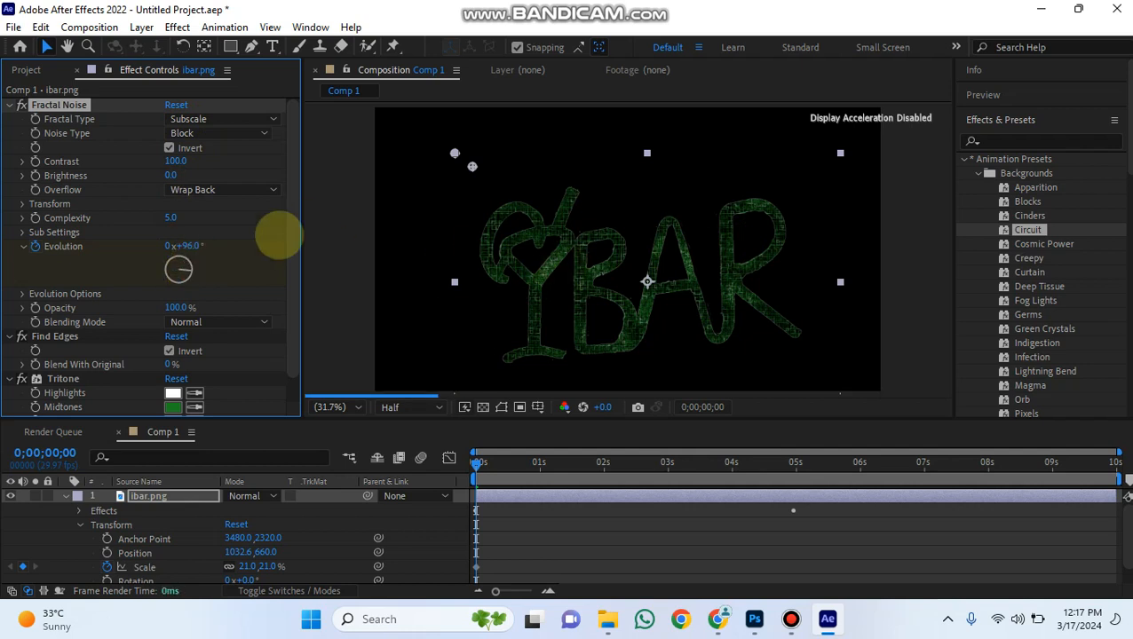
pyautogui.click(197, 189)
pyautogui.click(215, 226)
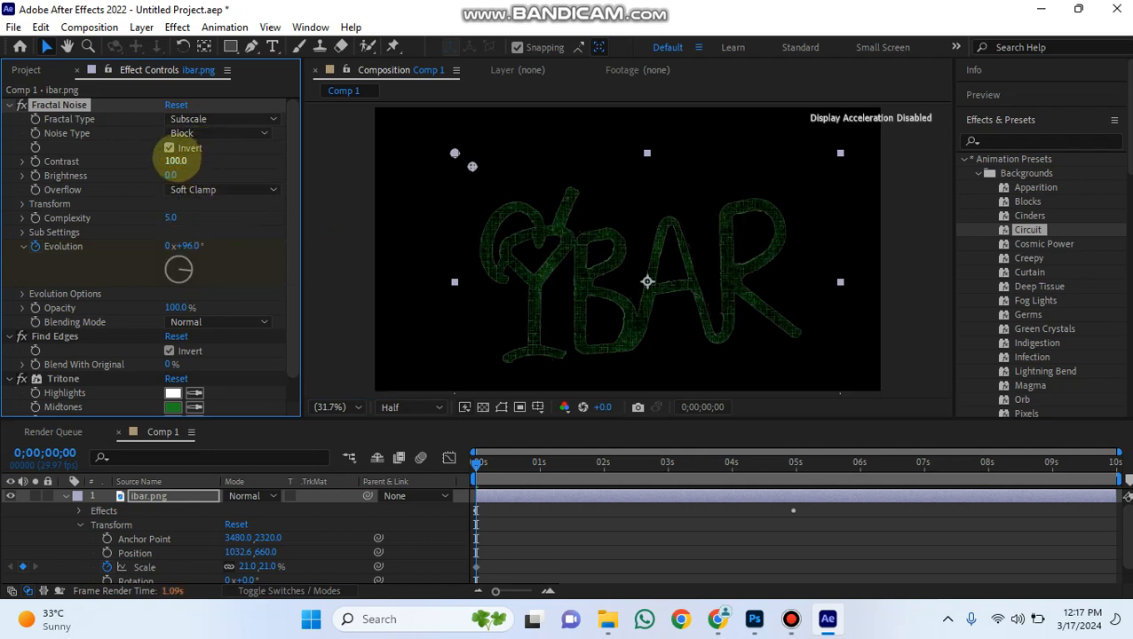
# - Set the Fractal Noise contrast to 96 and its opacity to 18%
pyautogui.moveTo(175, 161)
pyautogui.mouseDown()
pyautogui.moveTo(214, 159)
pyautogui.moveTo(182, 157)
pyautogui.mouseUp()
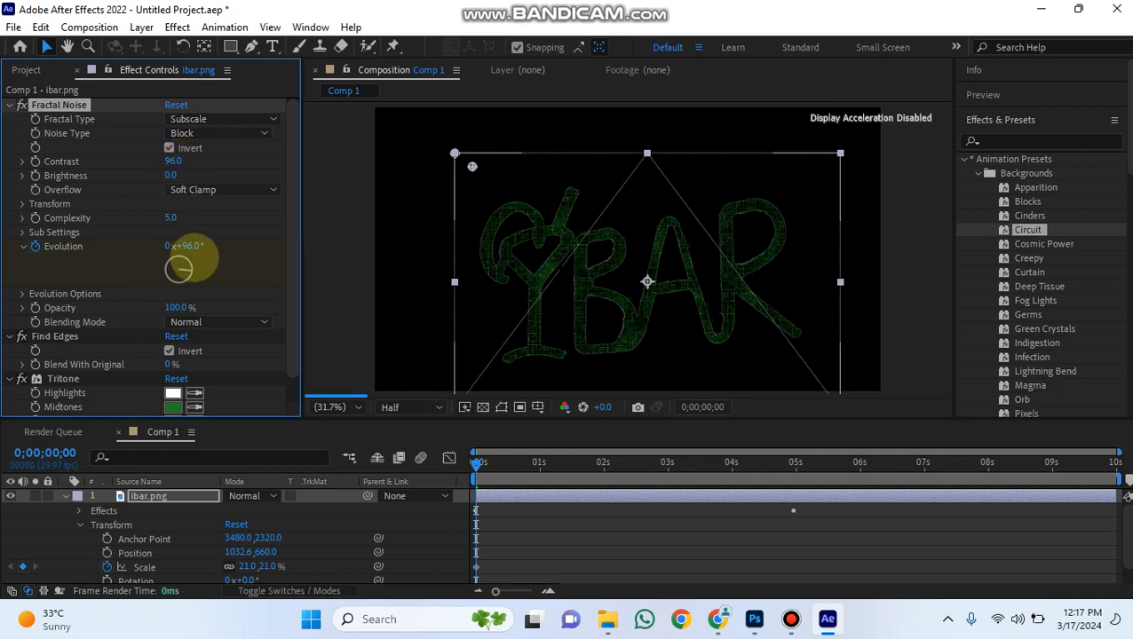
pyautogui.moveTo(178, 307)
pyautogui.mouseDown()
pyautogui.moveTo(210, 306)
pyautogui.moveTo(203, 323)
pyautogui.moveTo(175, 313)
pyautogui.mouseUp()
pyautogui.click(174, 307)
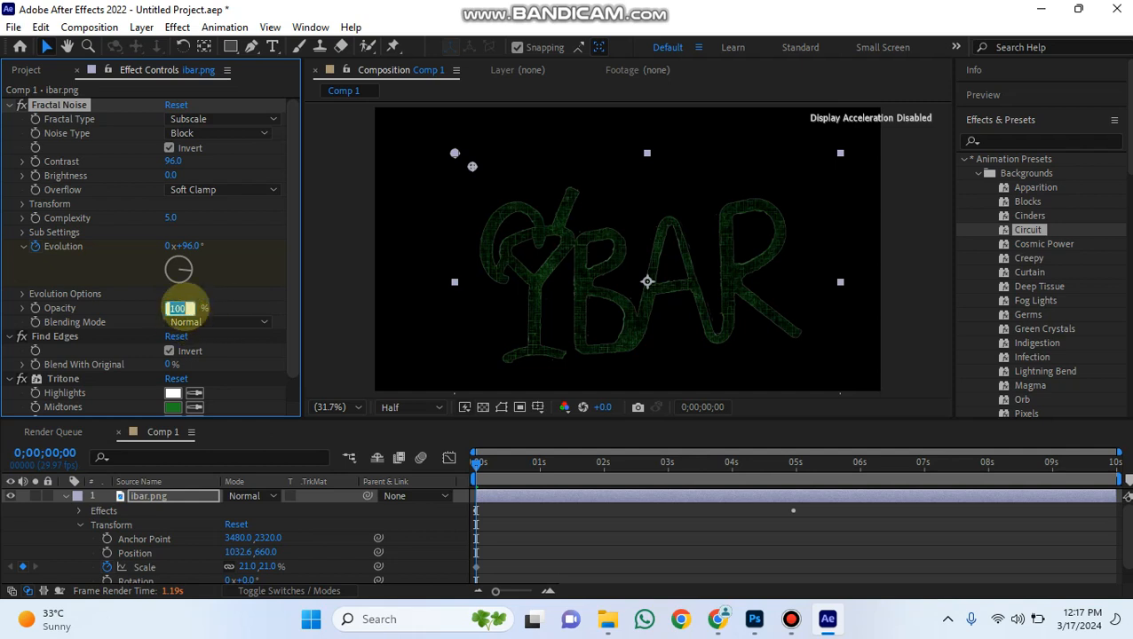
pyautogui.press('Return')
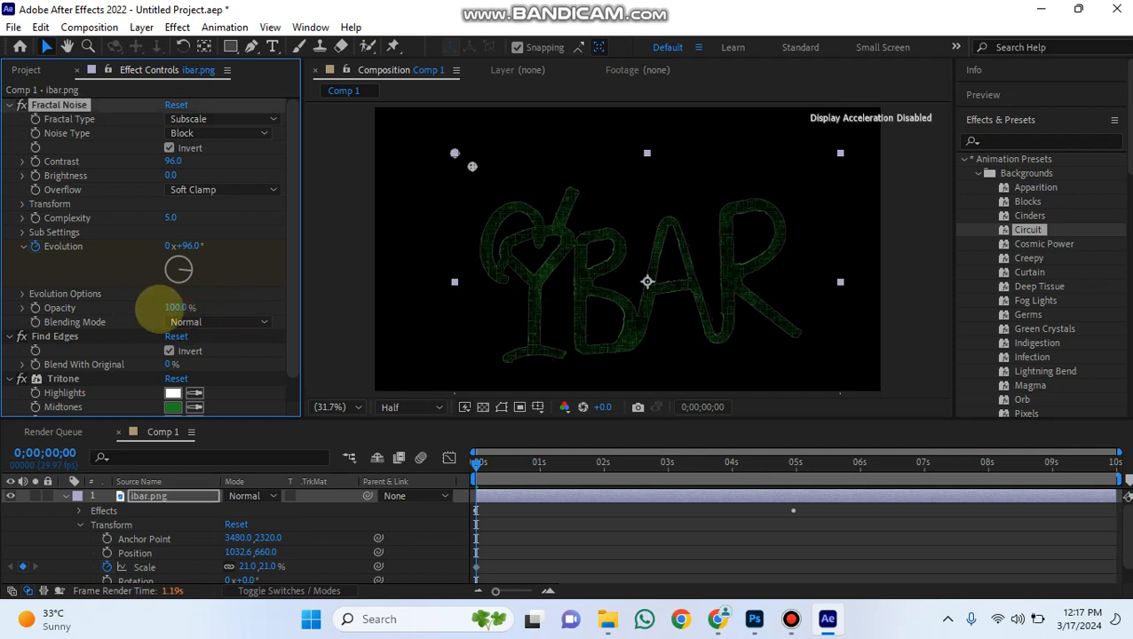
pyautogui.moveTo(160, 308); pyautogui.dragTo(182, 399)
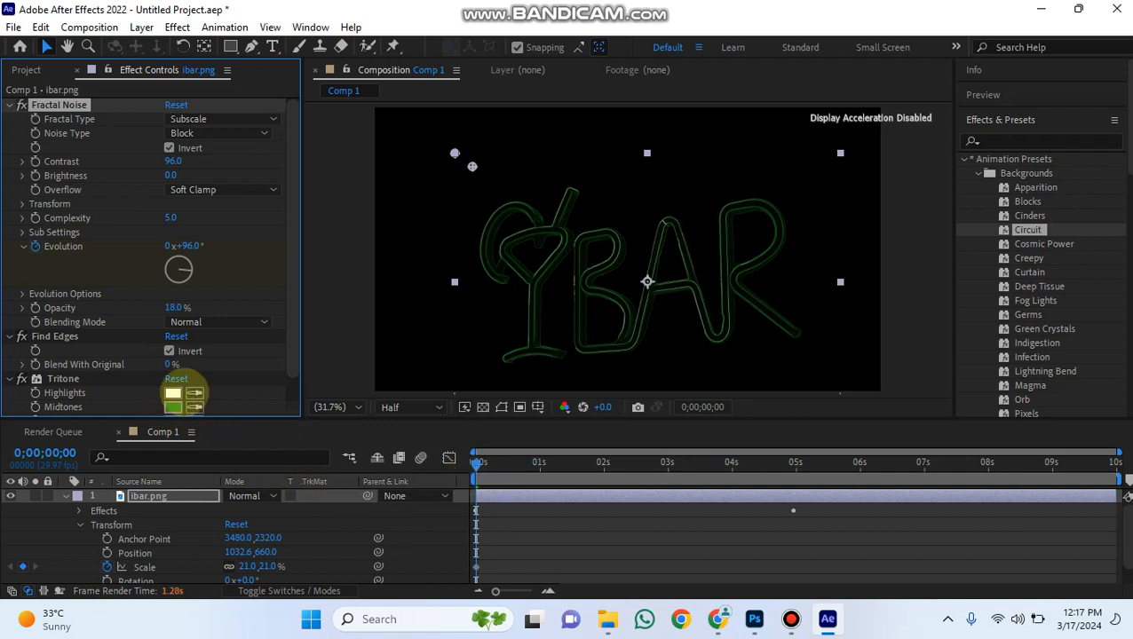
# - Remove all of the Circuit preset's effects from the ibar.png layer
pyautogui.scroll(-1, 248, 381)
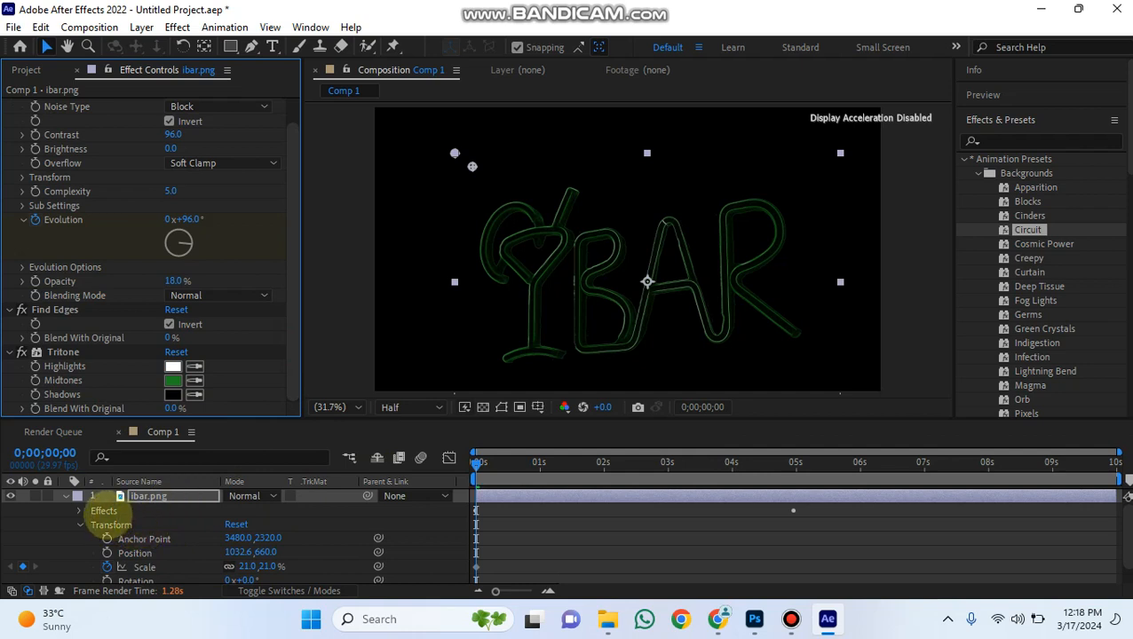
pyautogui.click(131, 480)
pyautogui.press('Delete')
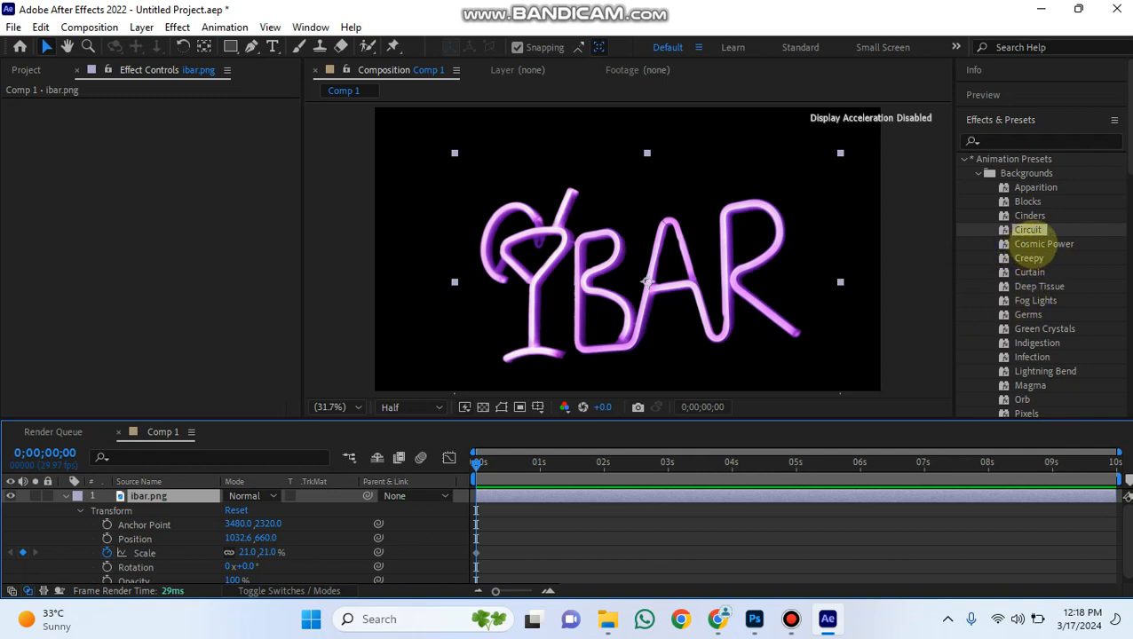
# - Apply the Cosmic Power background preset to the ibar.png layer and set the Fractal Noise contrast to 125
pyautogui.click(1043, 244)
pyautogui.moveTo(485, 488); pyautogui.dragTo(642, 496)
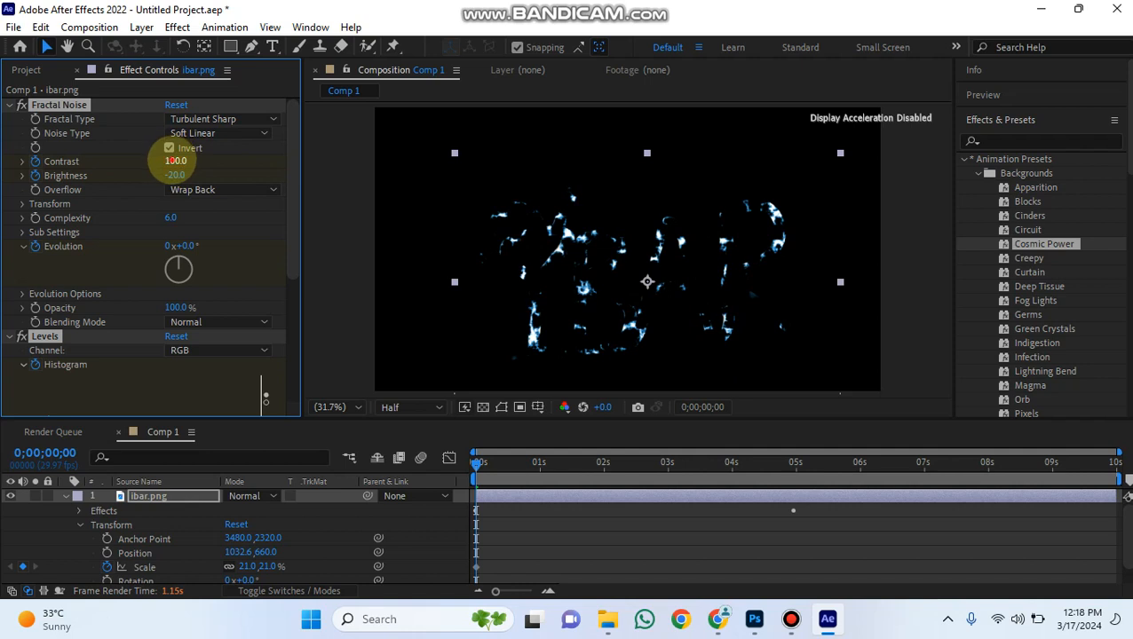
pyautogui.click(171, 161)
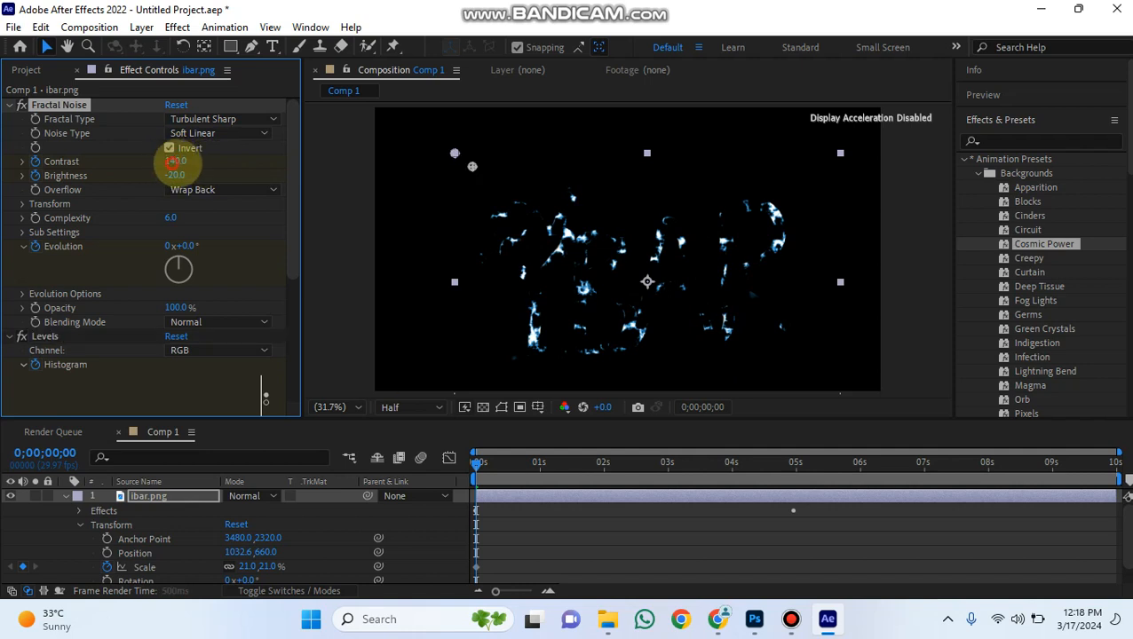
pyautogui.moveTo(172, 160); pyautogui.dragTo(176, 174)
pyautogui.click(181, 162)
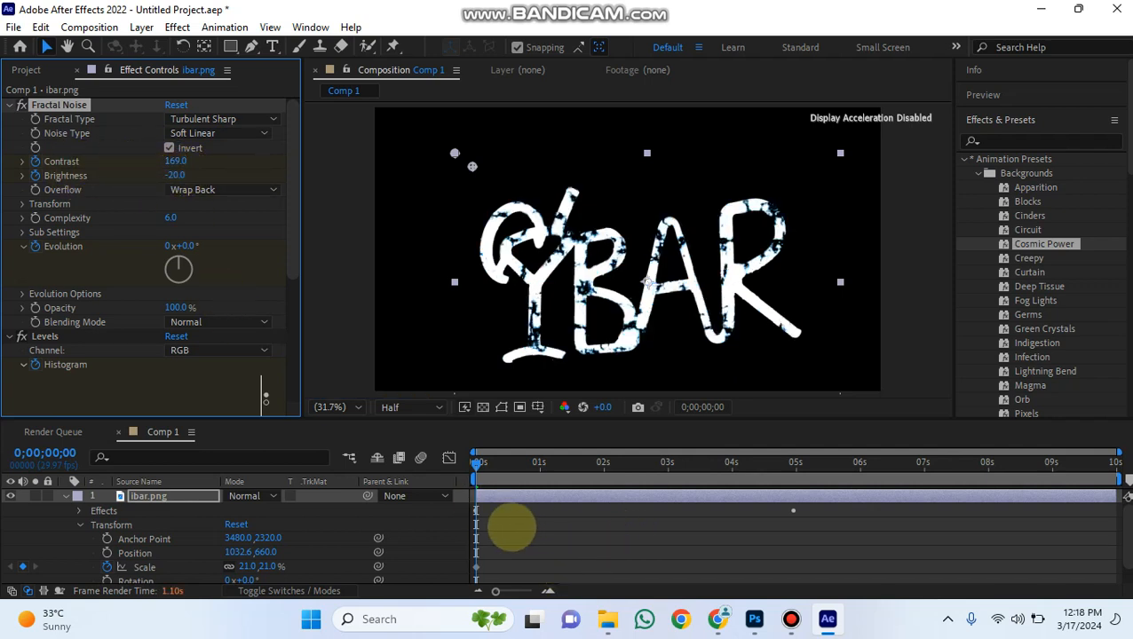
pyautogui.scroll(-1, 131, 536)
pyautogui.scroll(1, 114, 508)
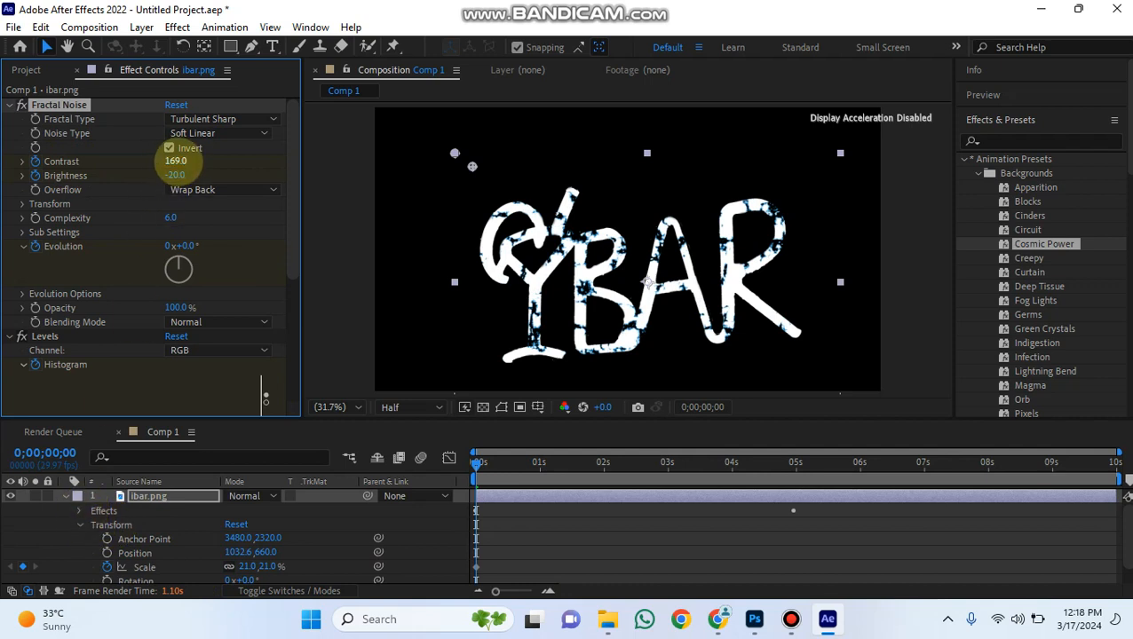
pyautogui.moveTo(166, 161)
pyautogui.mouseDown()
pyautogui.moveTo(202, 158)
pyautogui.moveTo(162, 163)
pyautogui.mouseUp()
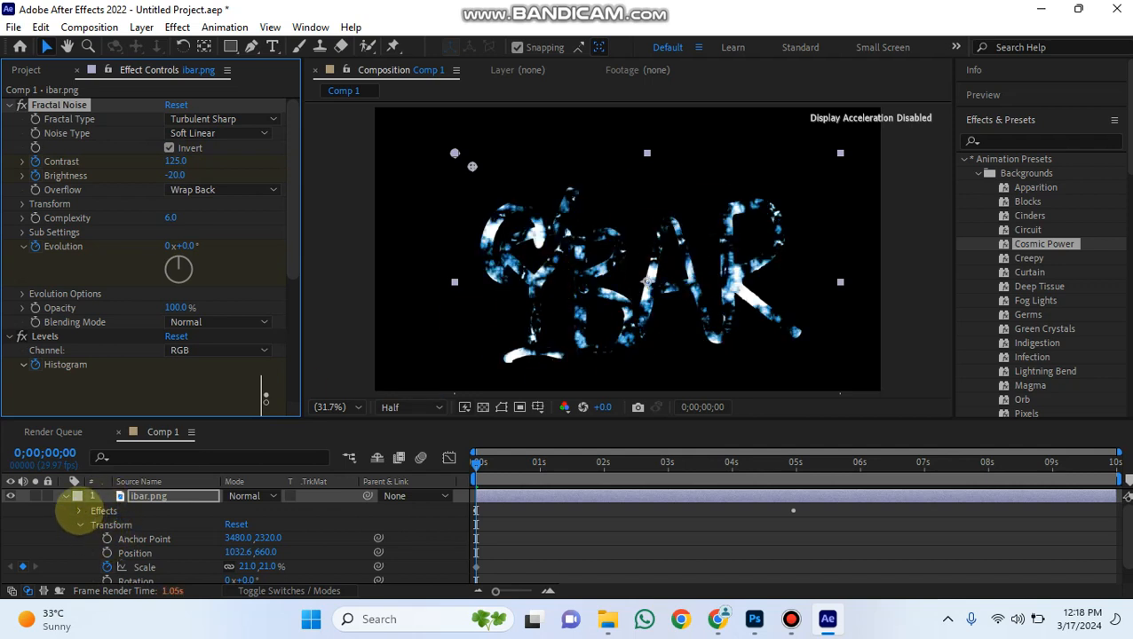
# - Add Fractal Noise contrast keyframes on the ibar.png layer of 177.5 at 0;00;00;09 and 148.7 at 0;00;00;18
pyautogui.click(79, 510)
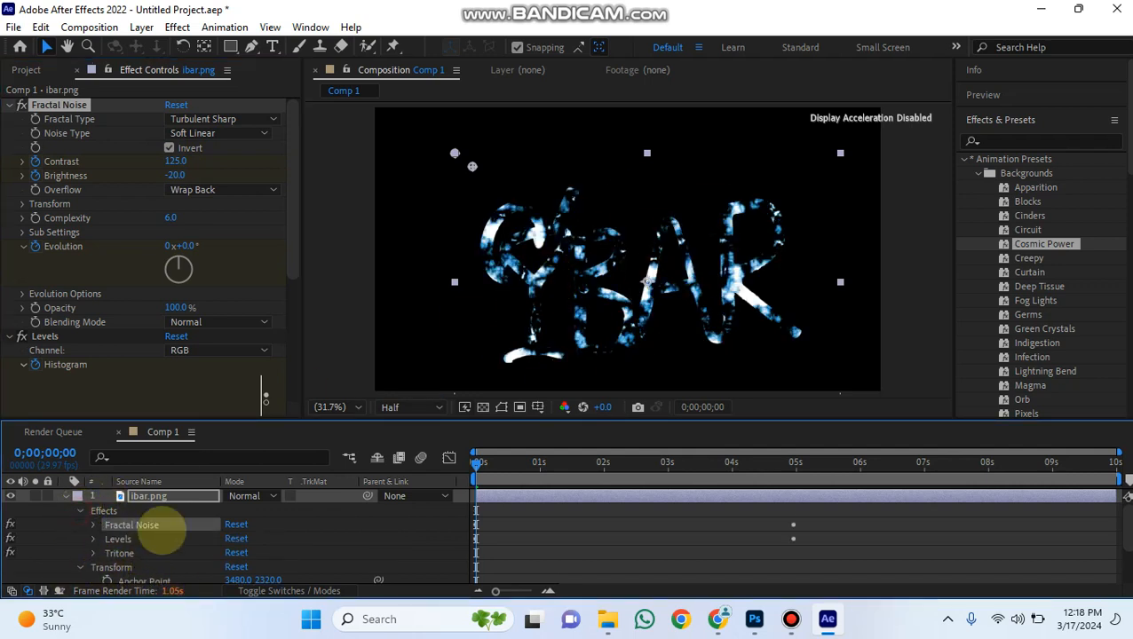
pyautogui.scroll(-1, 162, 530)
pyautogui.scroll(1, 165, 532)
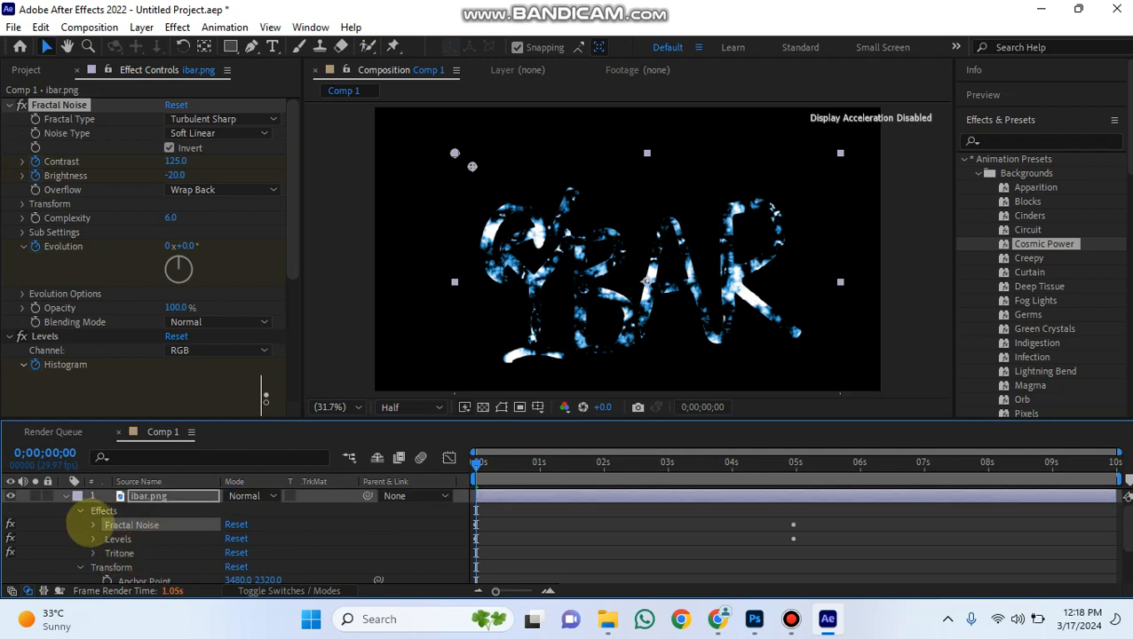
pyautogui.click(91, 525)
pyautogui.scroll(-1, 84, 544)
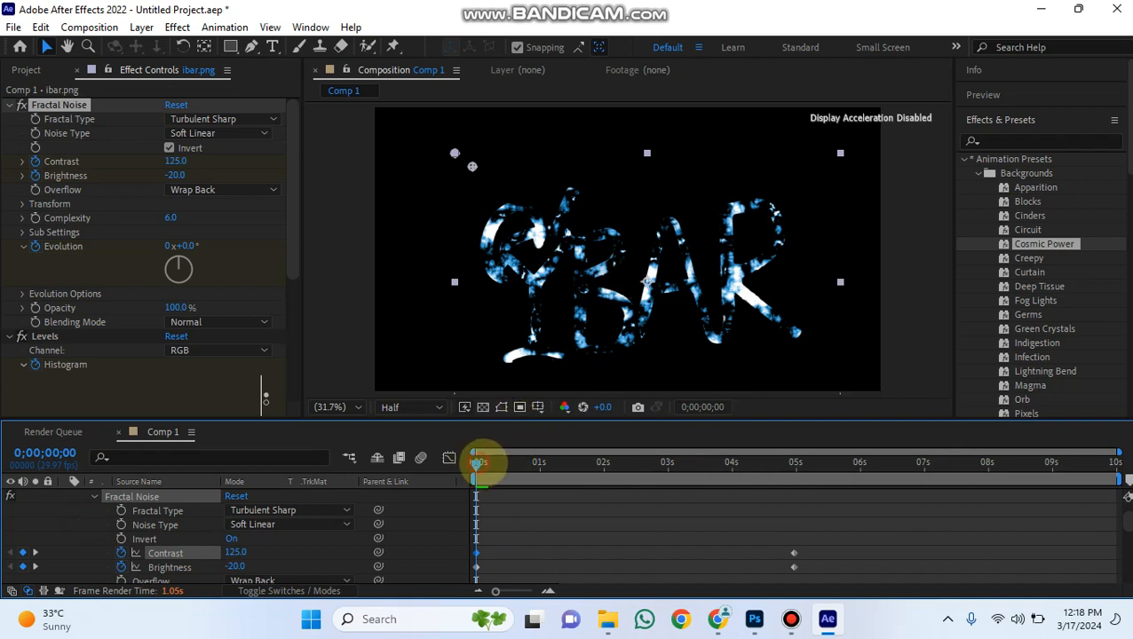
pyautogui.moveTo(478, 462); pyautogui.dragTo(494, 463)
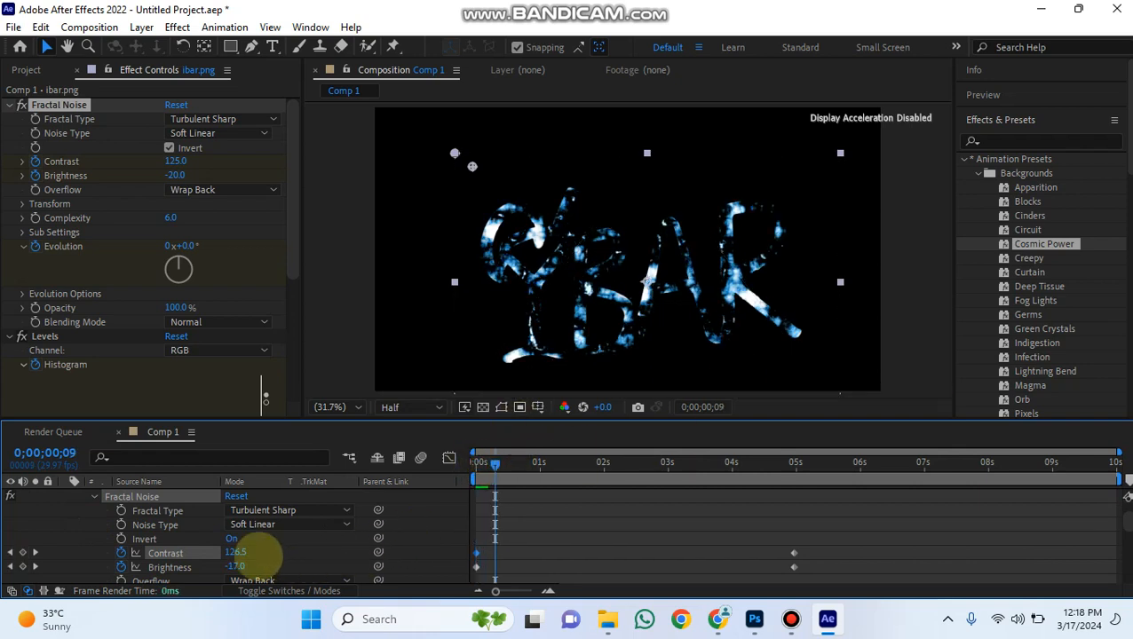
pyautogui.moveTo(232, 552); pyautogui.dragTo(284, 552)
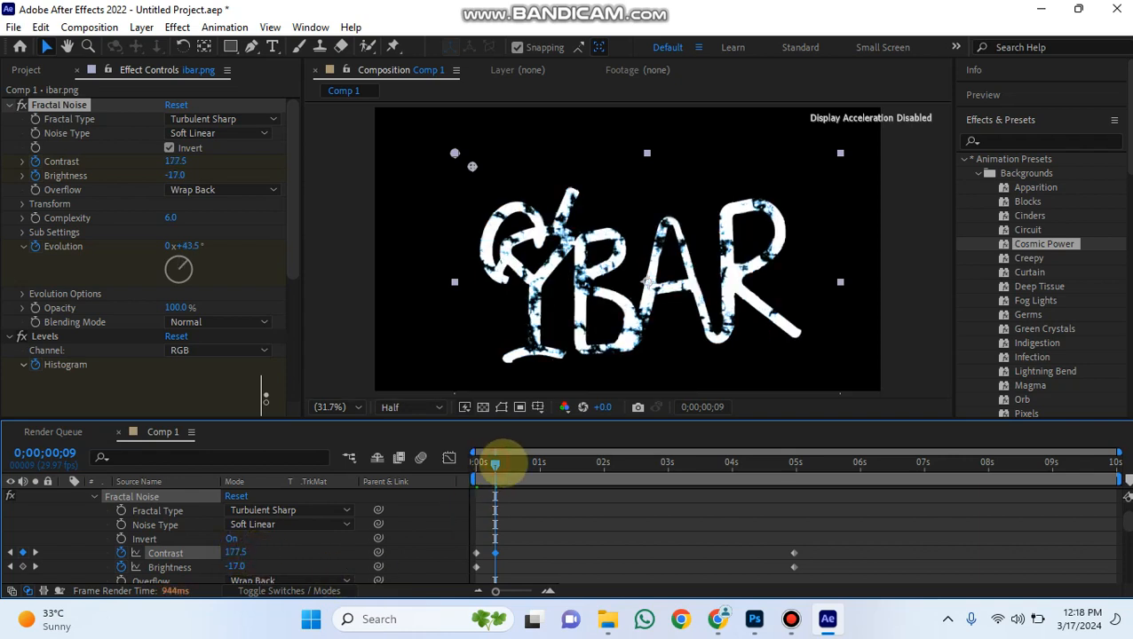
pyautogui.click(513, 464)
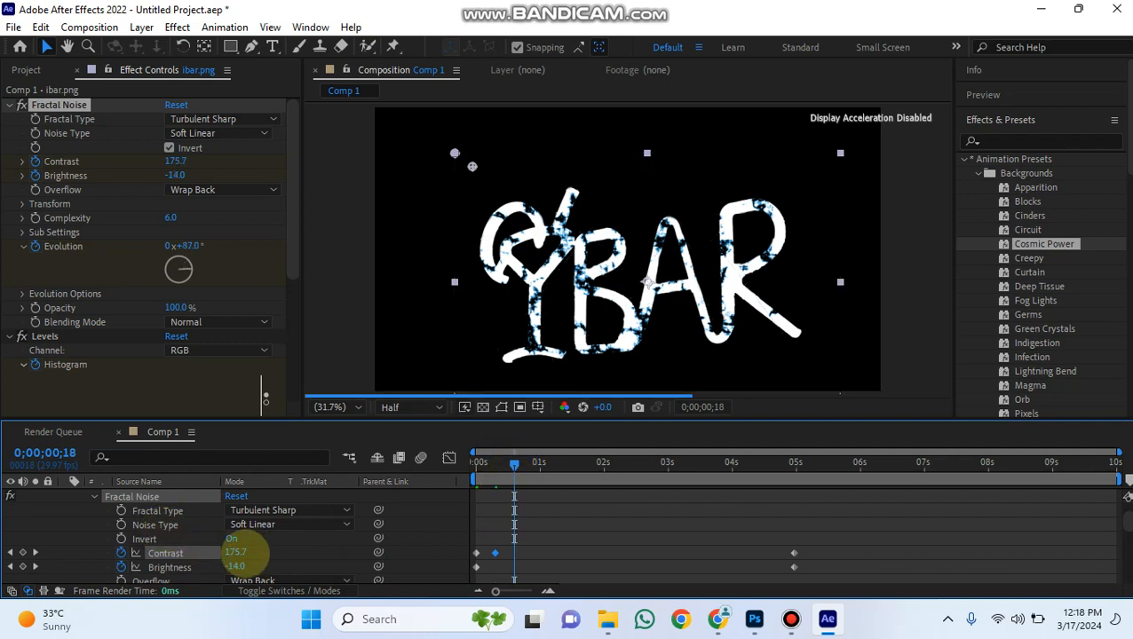
pyautogui.moveTo(235, 552); pyautogui.dragTo(226, 577)
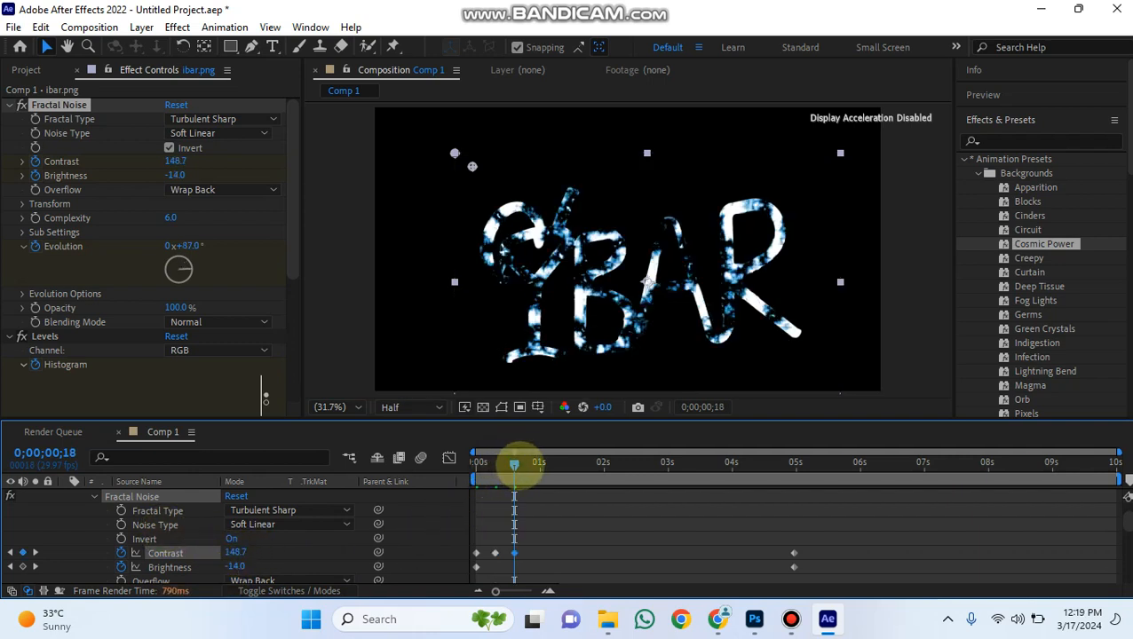
# - Preview the contrast animation from the start of the timeline, and return to the first frame
pyautogui.moveTo(513, 463); pyautogui.dragTo(450, 463)
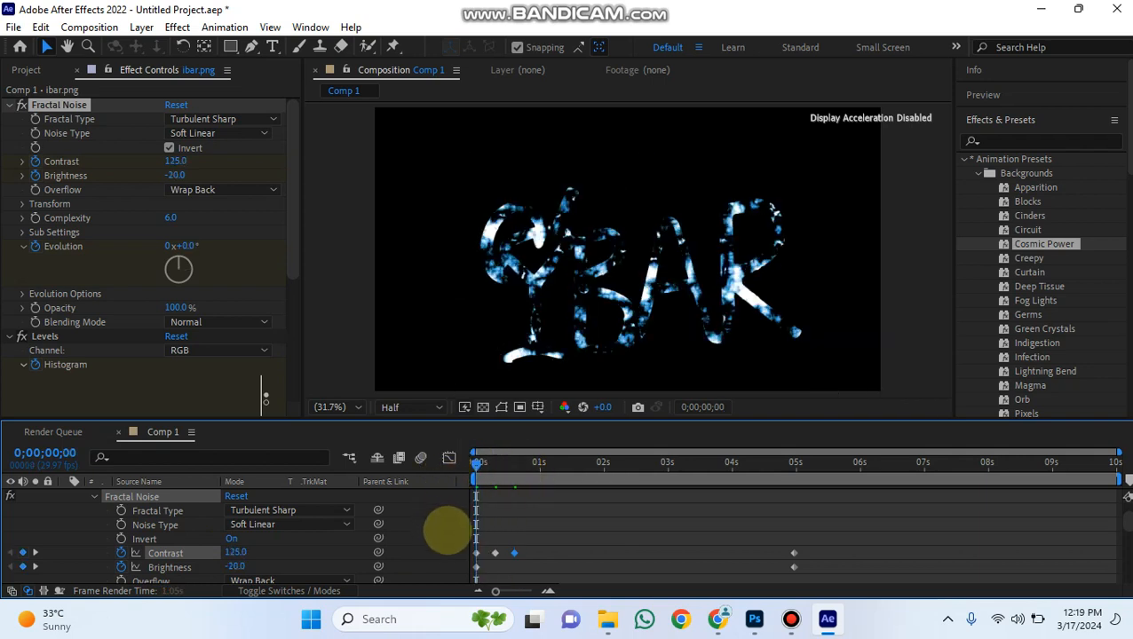
pyautogui.press('space')
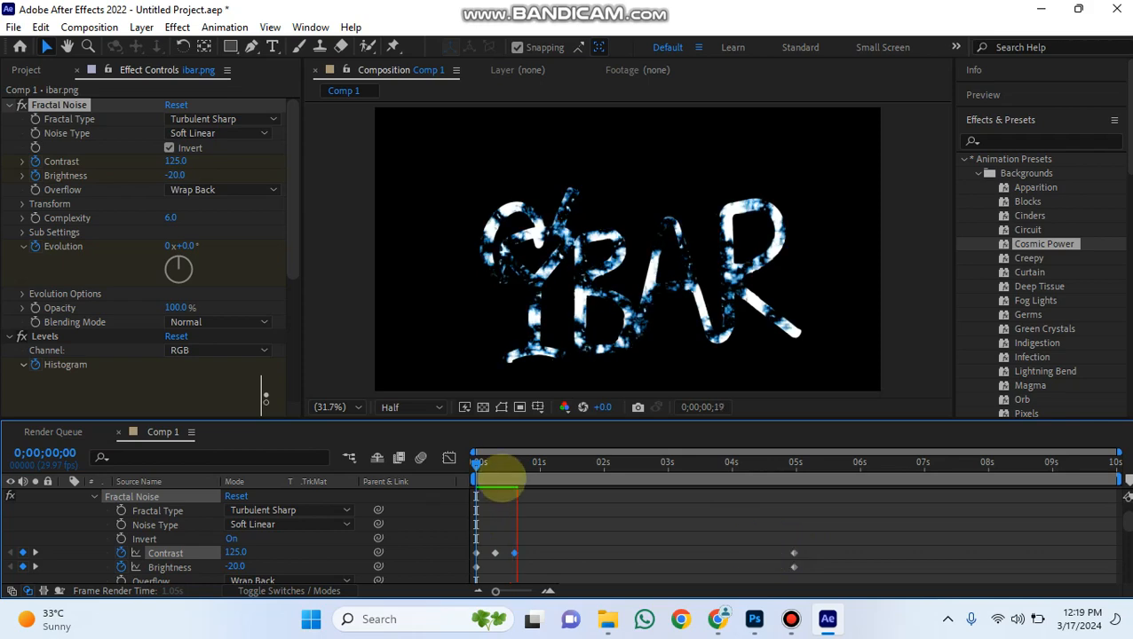
pyautogui.moveTo(477, 463); pyautogui.dragTo(518, 480)
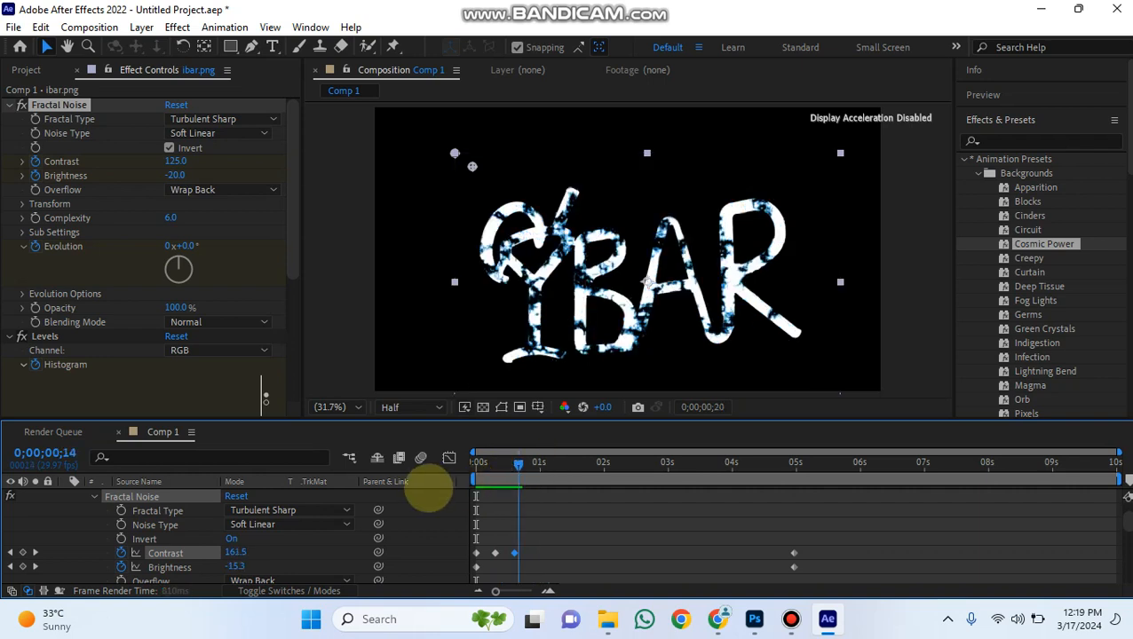
pyautogui.moveTo(429, 488); pyautogui.dragTo(131, 387)
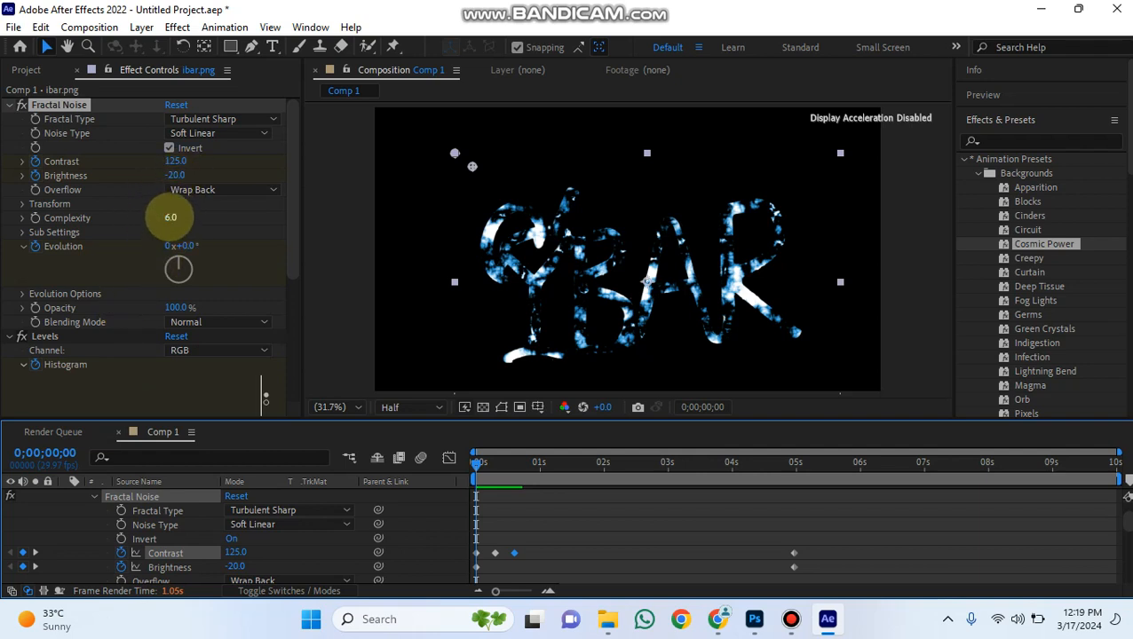
# - Set the Fractal Noise complexity to about 6.5 and the evolution to 254° at the start of the timeline
pyautogui.moveTo(170, 217)
pyautogui.mouseDown()
pyautogui.moveTo(173, 227)
pyautogui.moveTo(177, 219)
pyautogui.mouseUp()
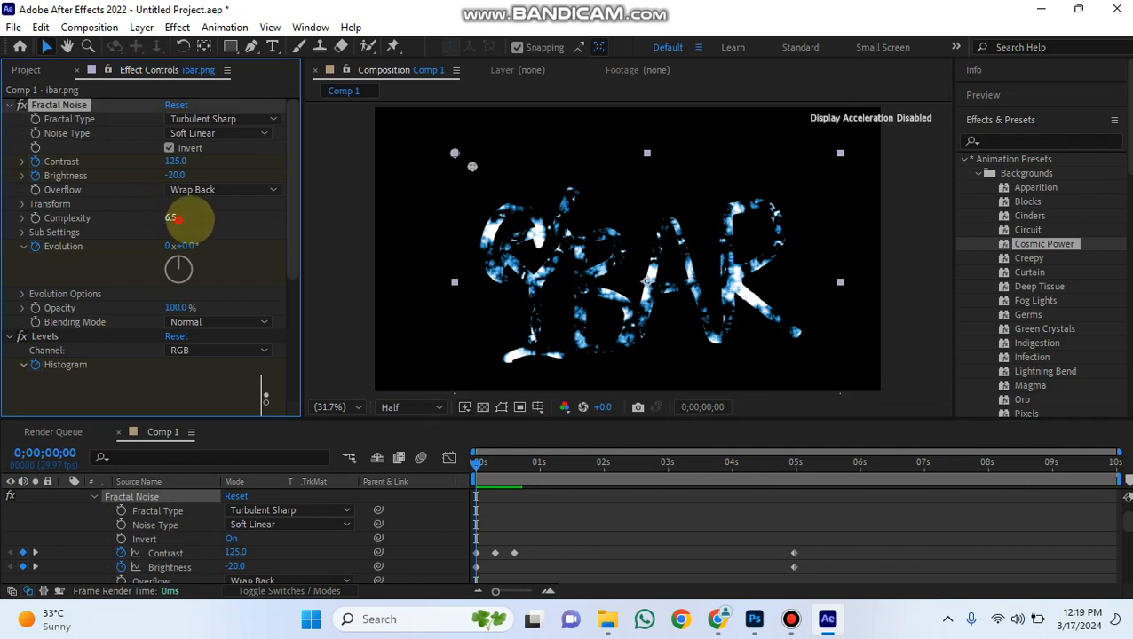
pyautogui.click(175, 219)
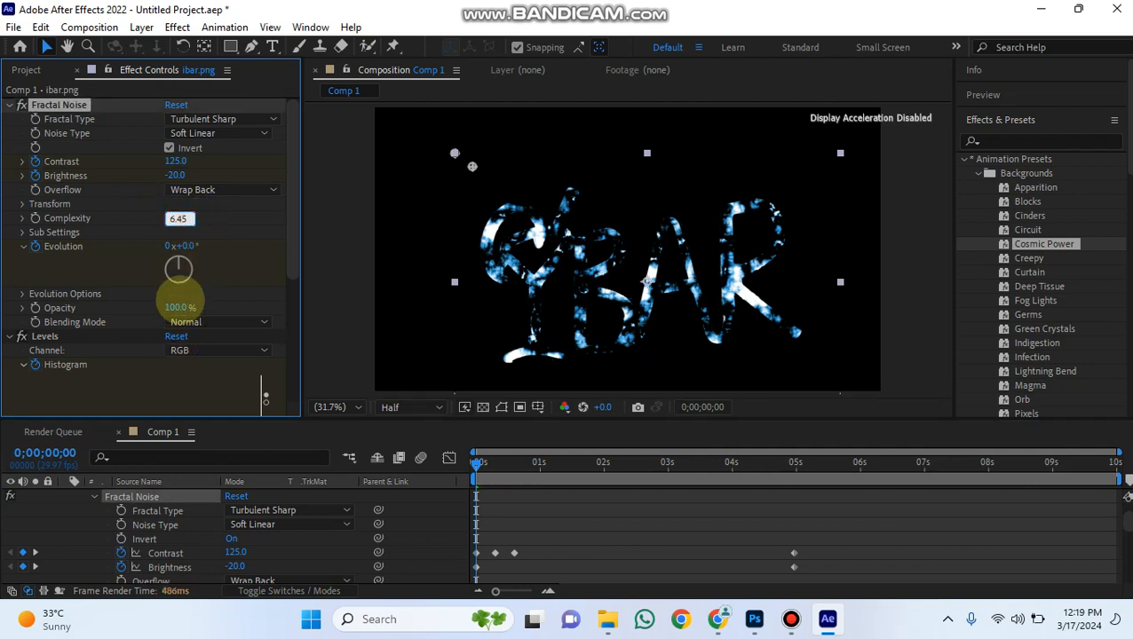
pyautogui.moveTo(185, 274); pyautogui.dragTo(163, 274)
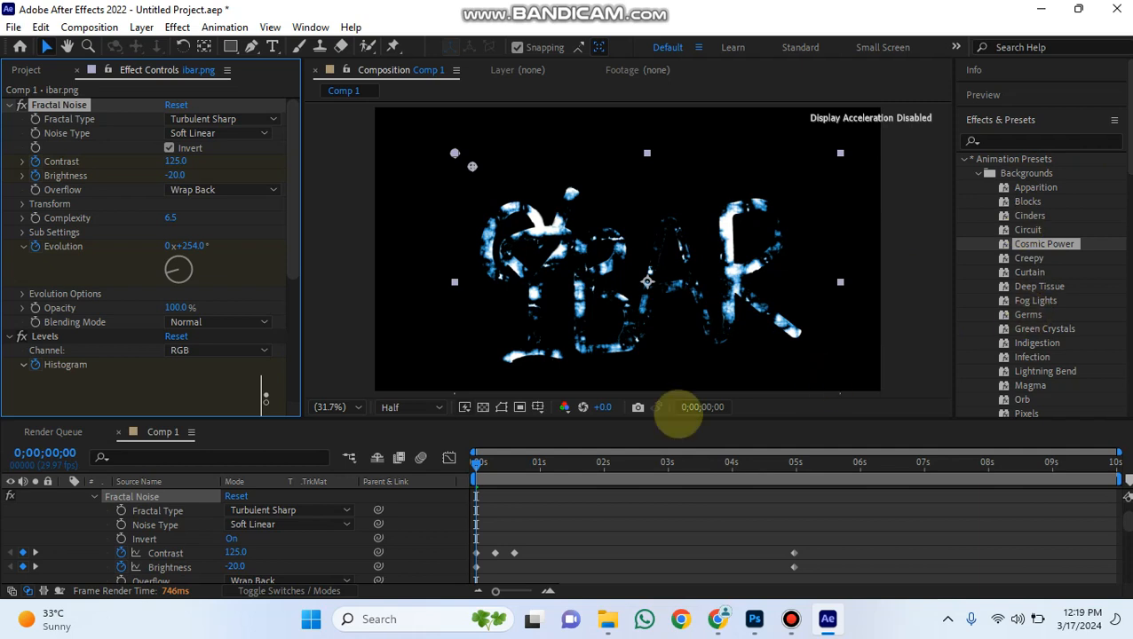
# - Remove all of the Cosmic Power preset's effects from the ibar.png layer and collapse its Transform properties
pyautogui.scroll(2, 178, 533)
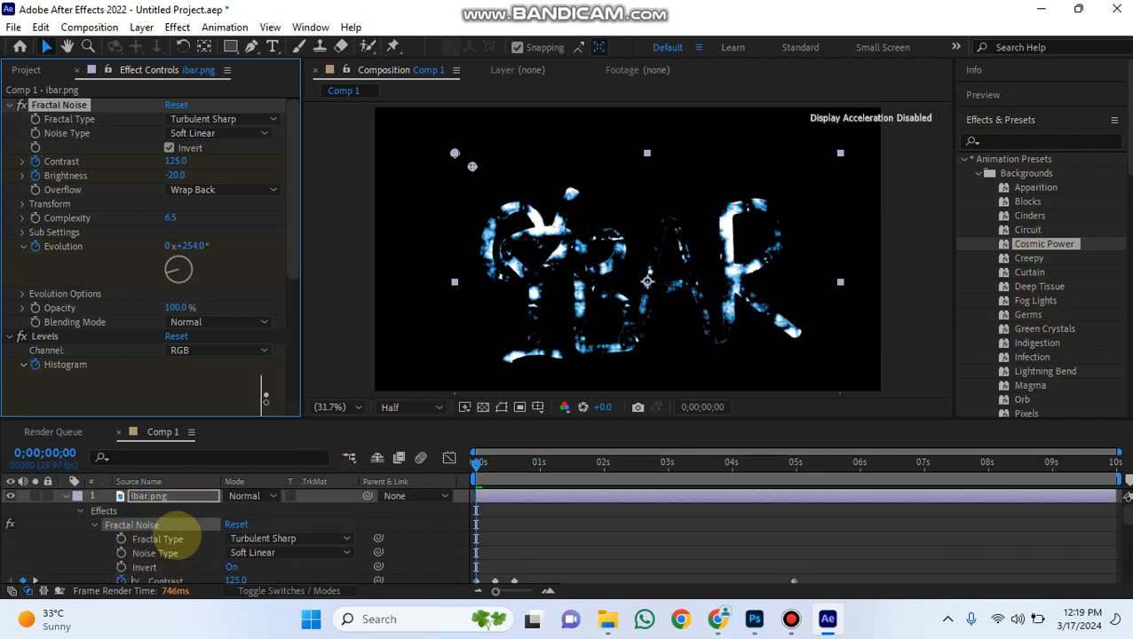
pyautogui.click(140, 493)
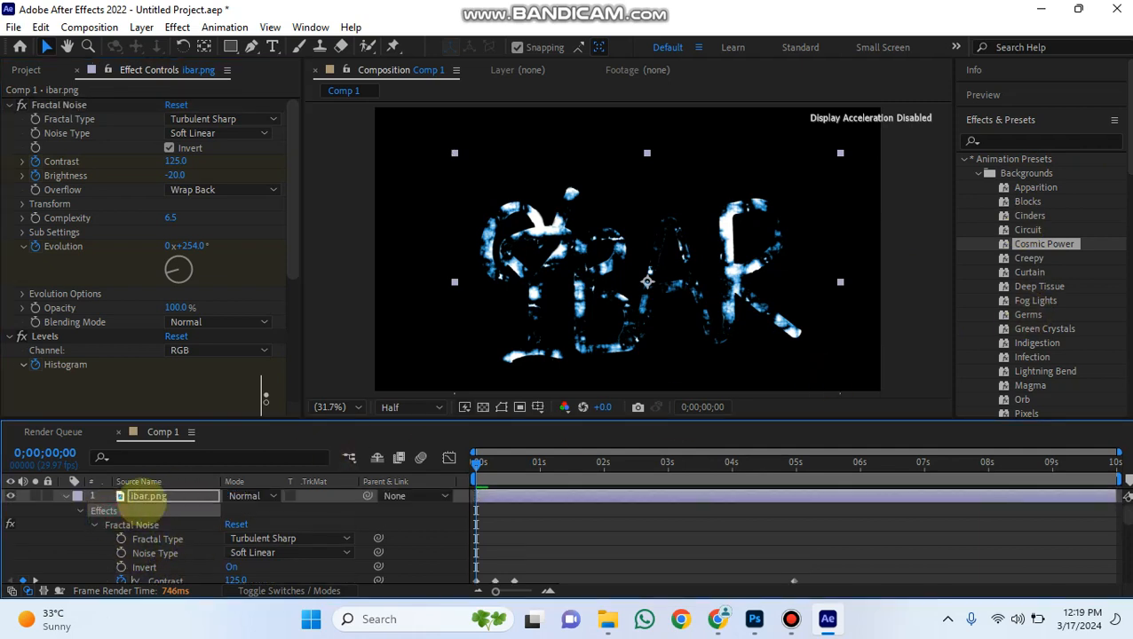
pyautogui.hotkey('ctrl', 'shift', 'e')
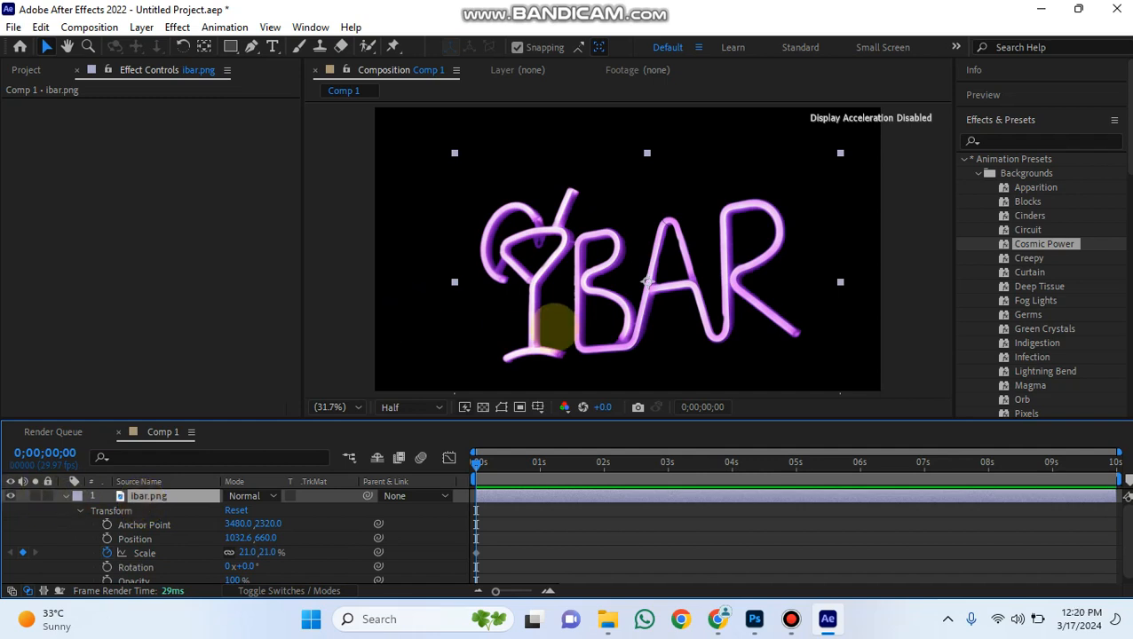
pyautogui.click(80, 511)
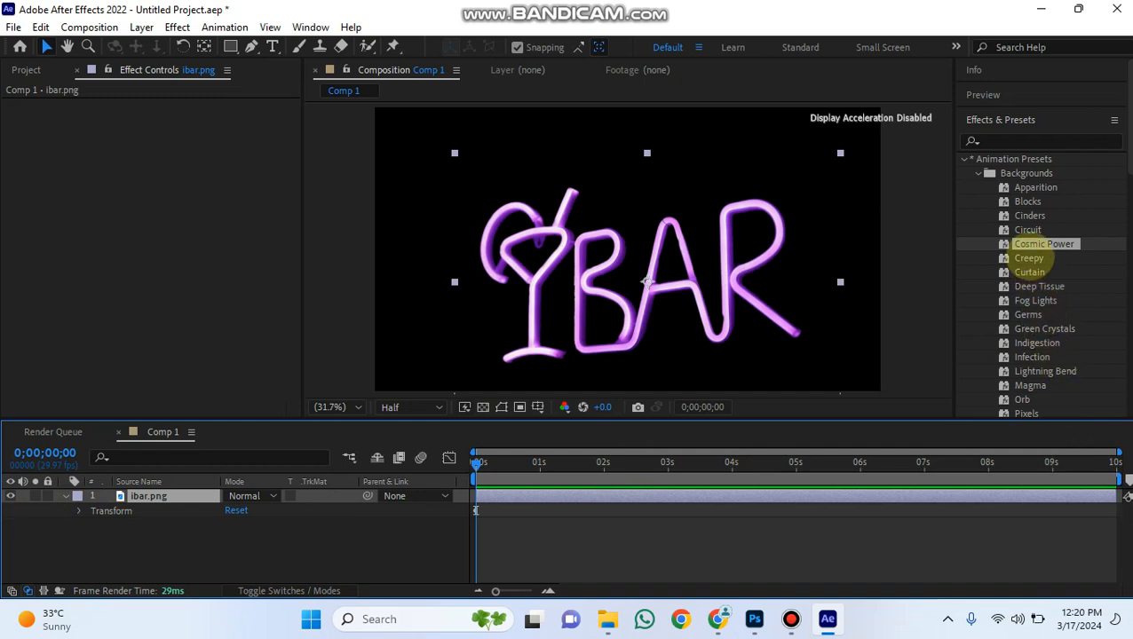
# - Apply the Creepy preset to the ibar.png layer and try the Soft Clamp, Wrap Back and Allow HDR Results overflow modes before restoring Clip
pyautogui.moveTo(1029, 258); pyautogui.dragTo(513, 499)
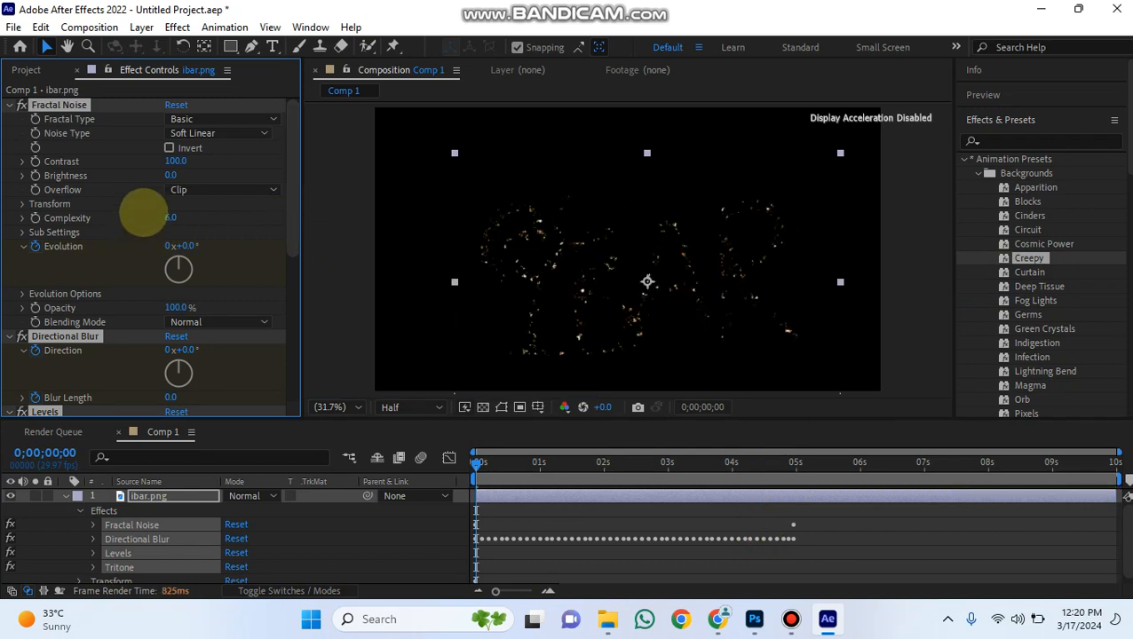
pyautogui.click(196, 188)
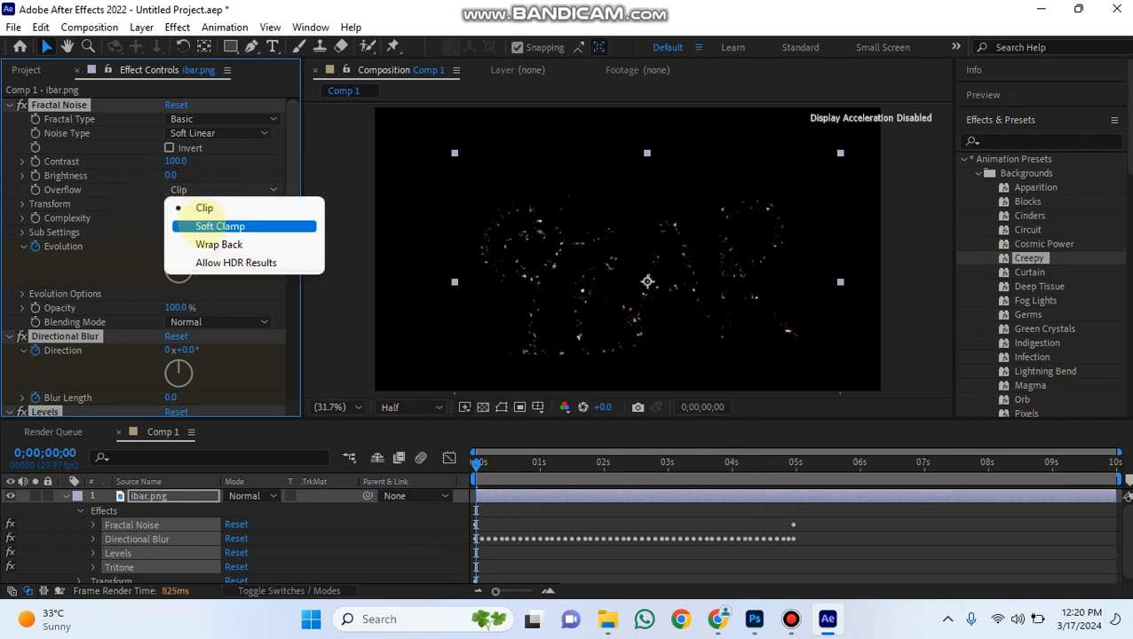
pyautogui.click(206, 226)
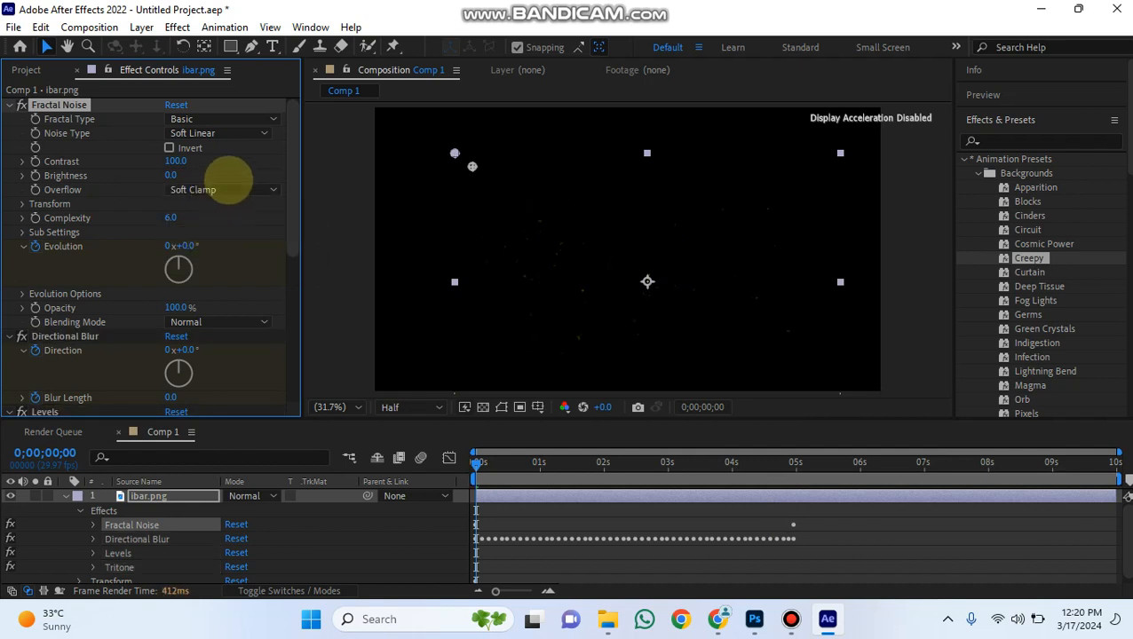
pyautogui.click(226, 188)
pyautogui.click(215, 242)
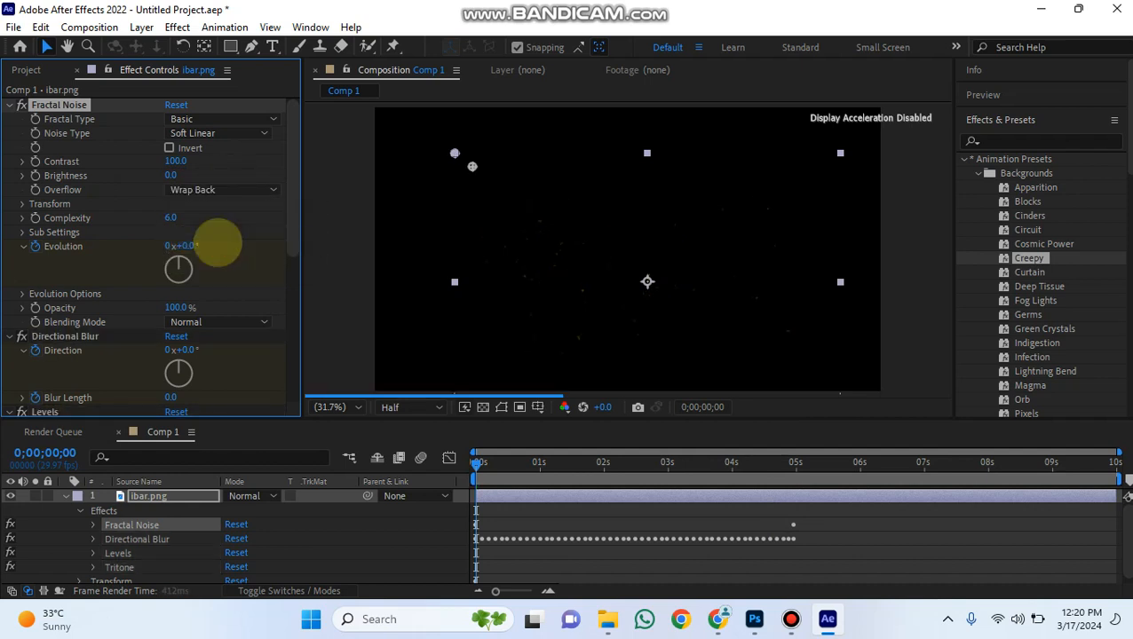
pyautogui.click(241, 189)
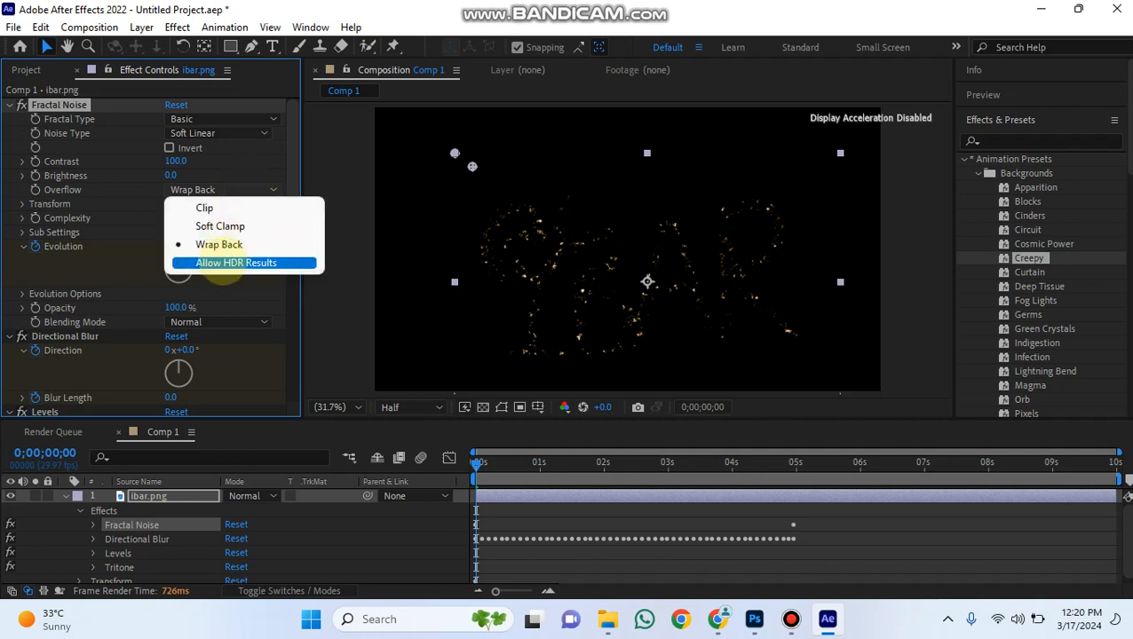
pyautogui.click(227, 261)
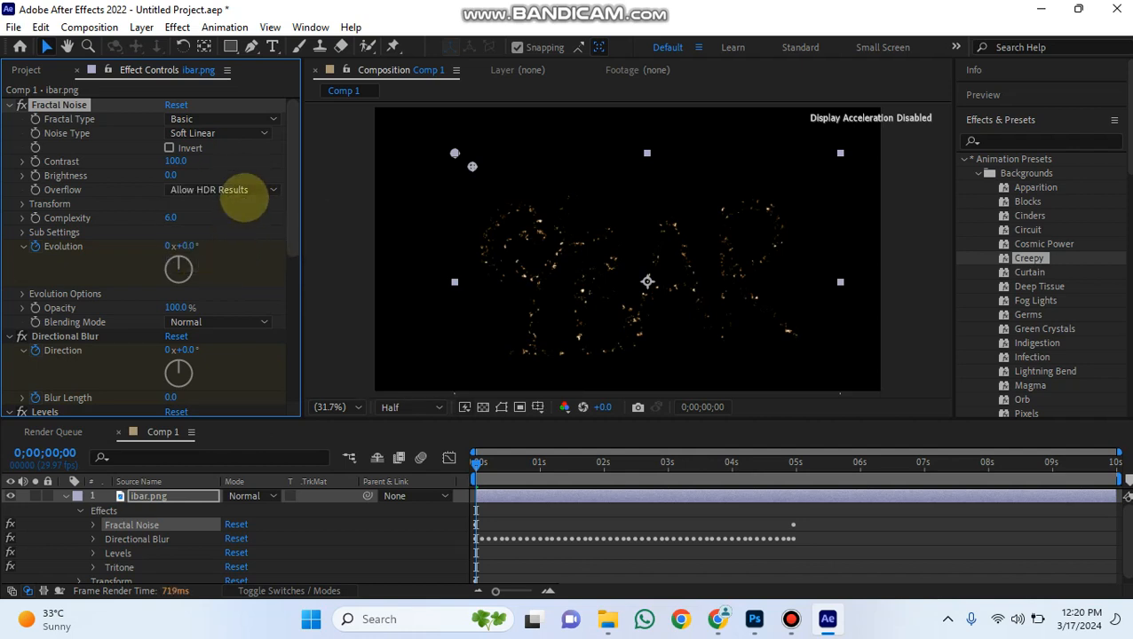
pyautogui.click(245, 189)
pyautogui.click(224, 209)
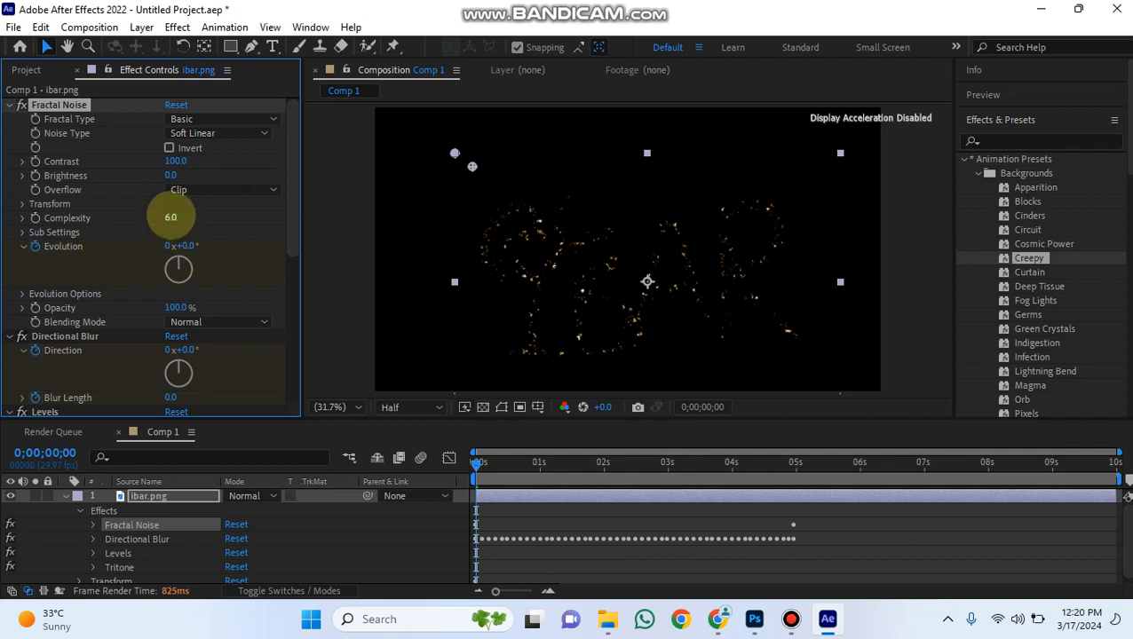
# - Set the Fractal Noise complexity to about 7.8 and evolution to 77°, and the Directional Blur direction to 75°
pyautogui.click(171, 217)
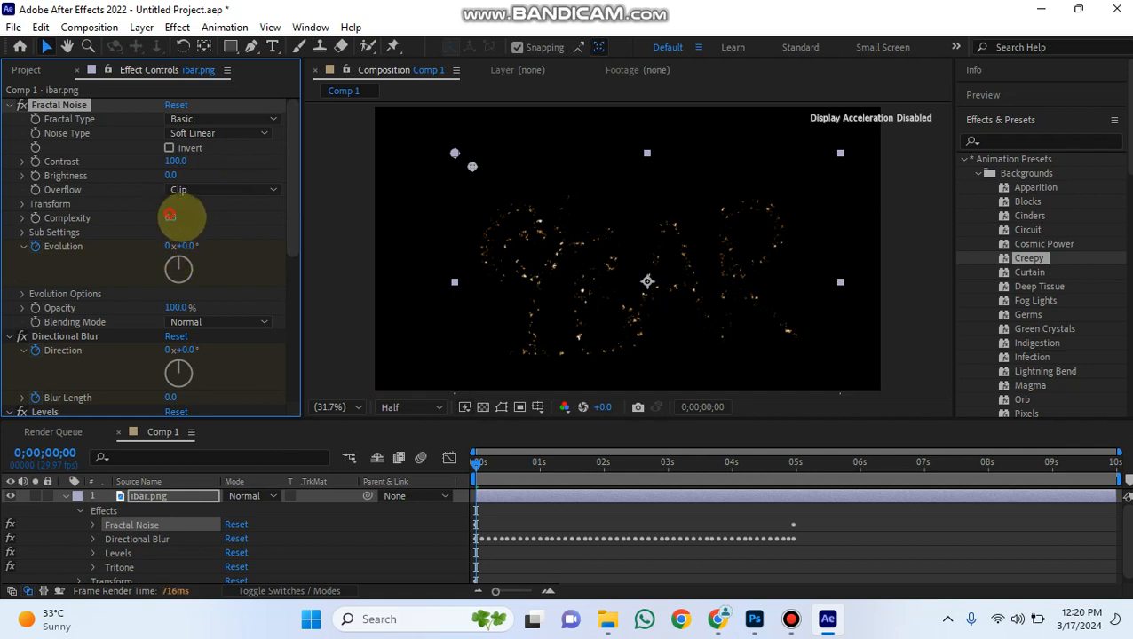
pyautogui.moveTo(184, 223); pyautogui.dragTo(256, 216)
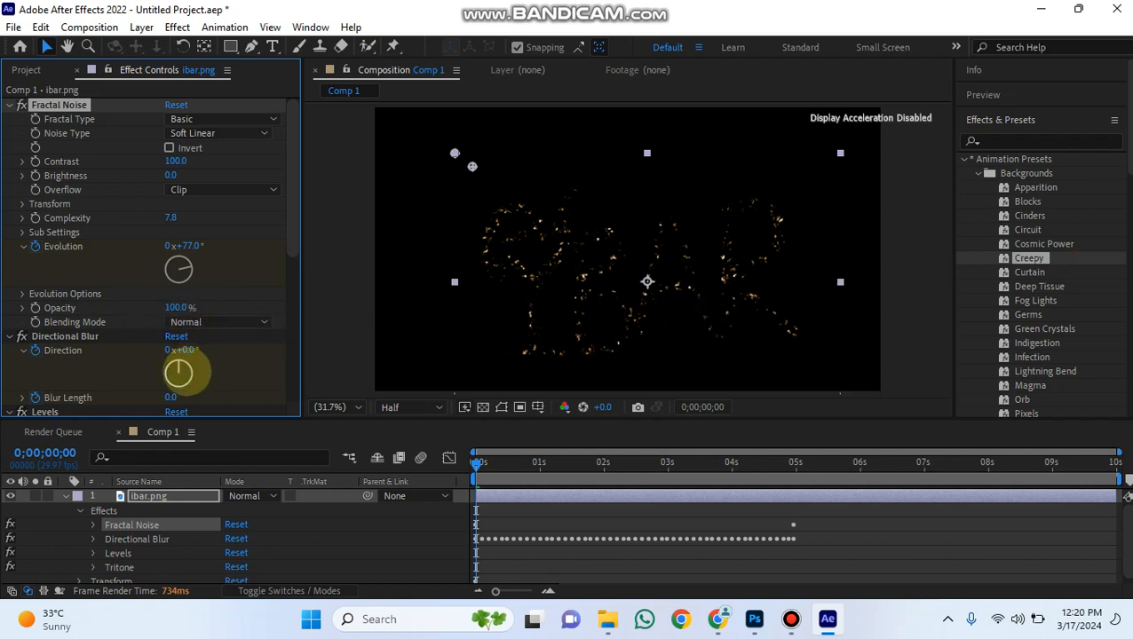
pyautogui.moveTo(178, 373); pyautogui.dragTo(278, 283)
pyautogui.moveTo(293, 245); pyautogui.dragTo(287, 287)
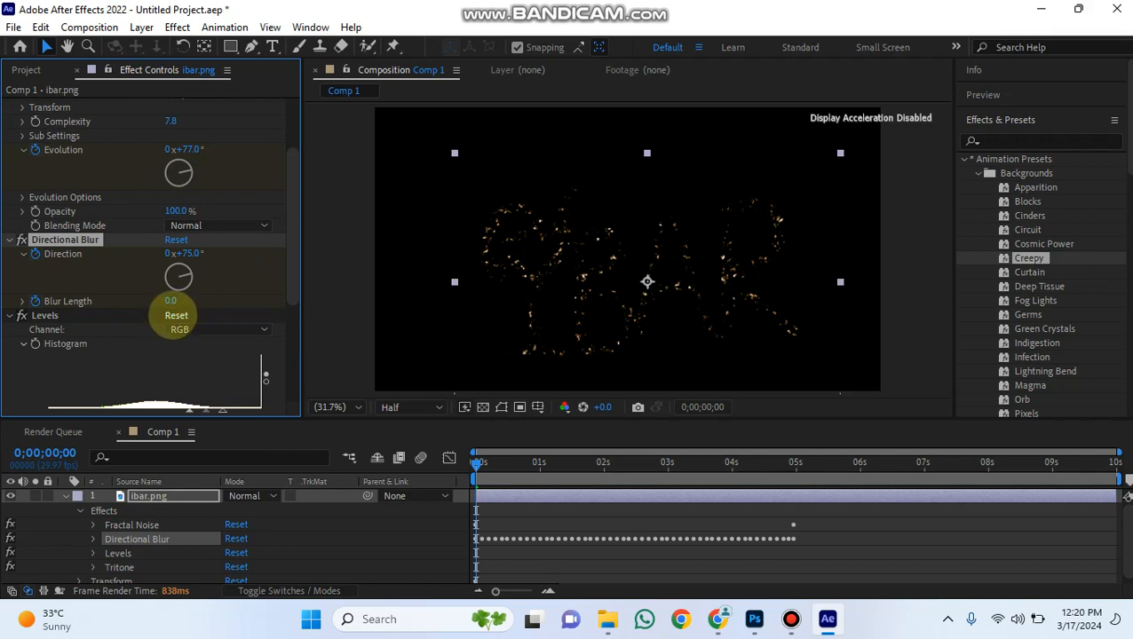
pyautogui.scroll(5, 178, 313)
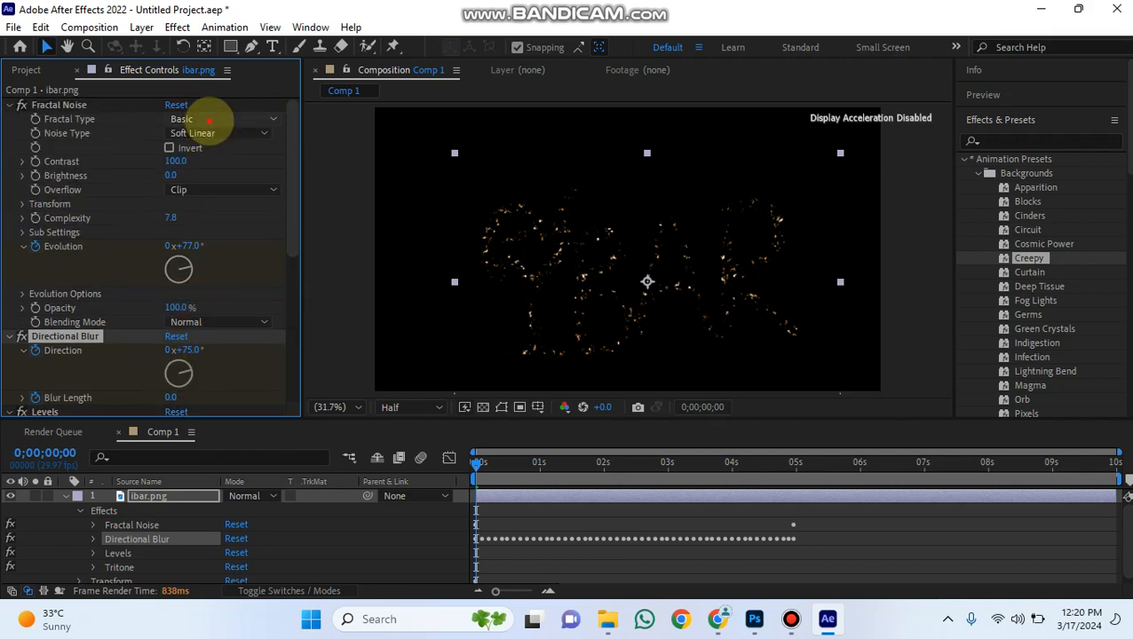
# - Try the Turbulent Basic fractal type, and keyframe the Fractal Type as Turbulent Sharp at the start of the timeline
pyautogui.click(207, 120)
pyautogui.click(213, 181)
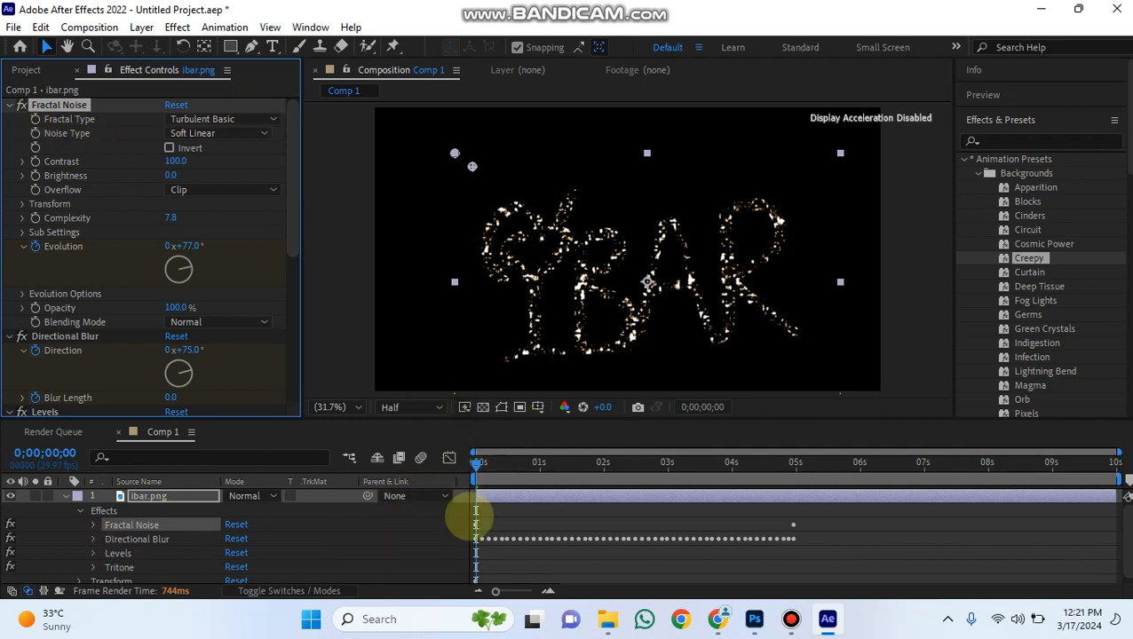
pyautogui.click(92, 525)
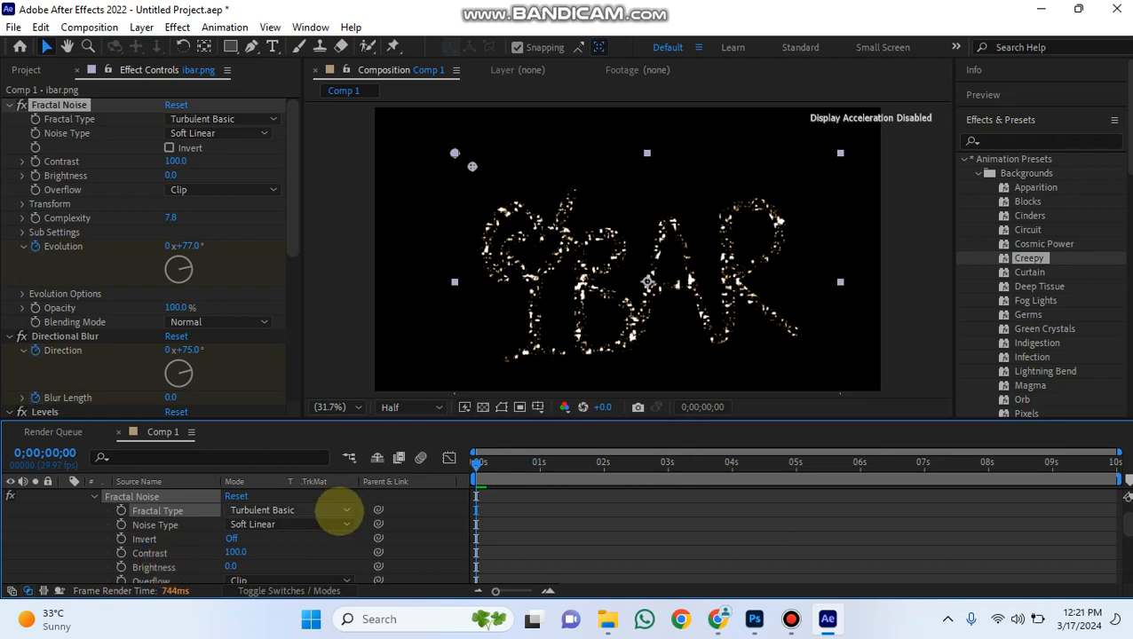
pyautogui.click(344, 512)
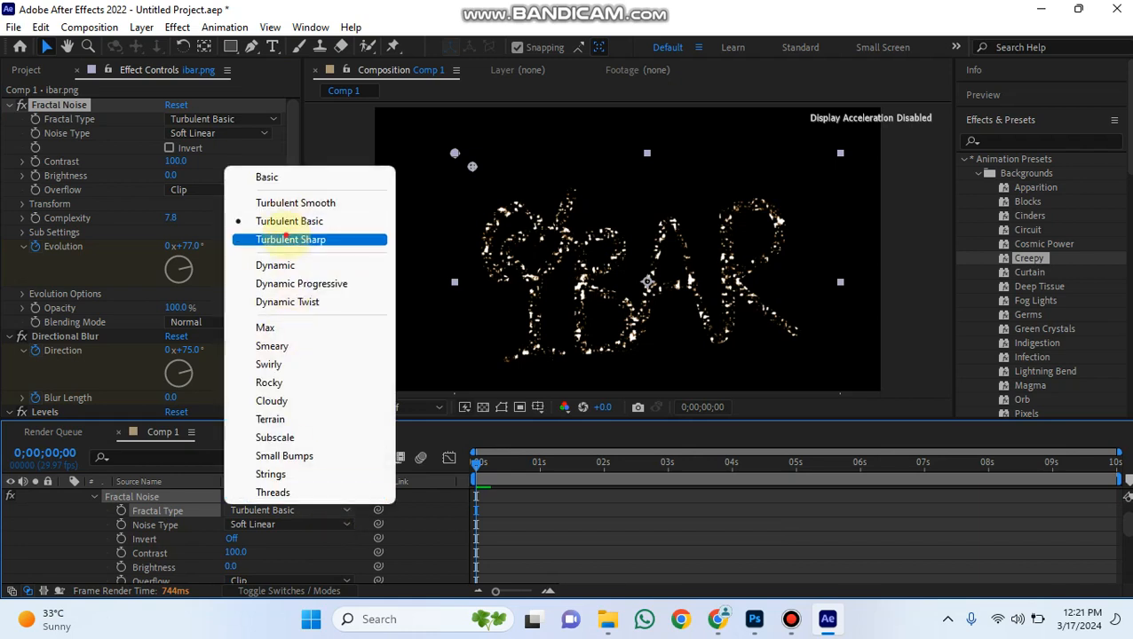
pyautogui.click(287, 236)
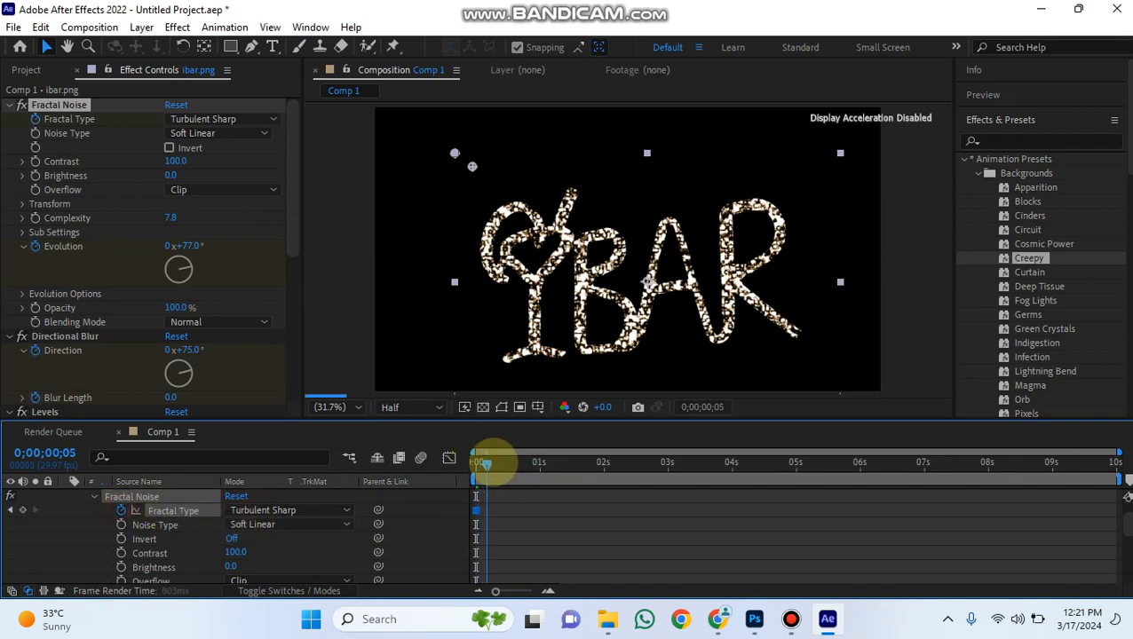
# - Add Fractal Type keyframes on the ibar.png layer of Smeary at 0;00;00;07 and Terrain at 0;00;00;15
pyautogui.moveTo(486, 463); pyautogui.dragTo(490, 464)
pyautogui.click(342, 510)
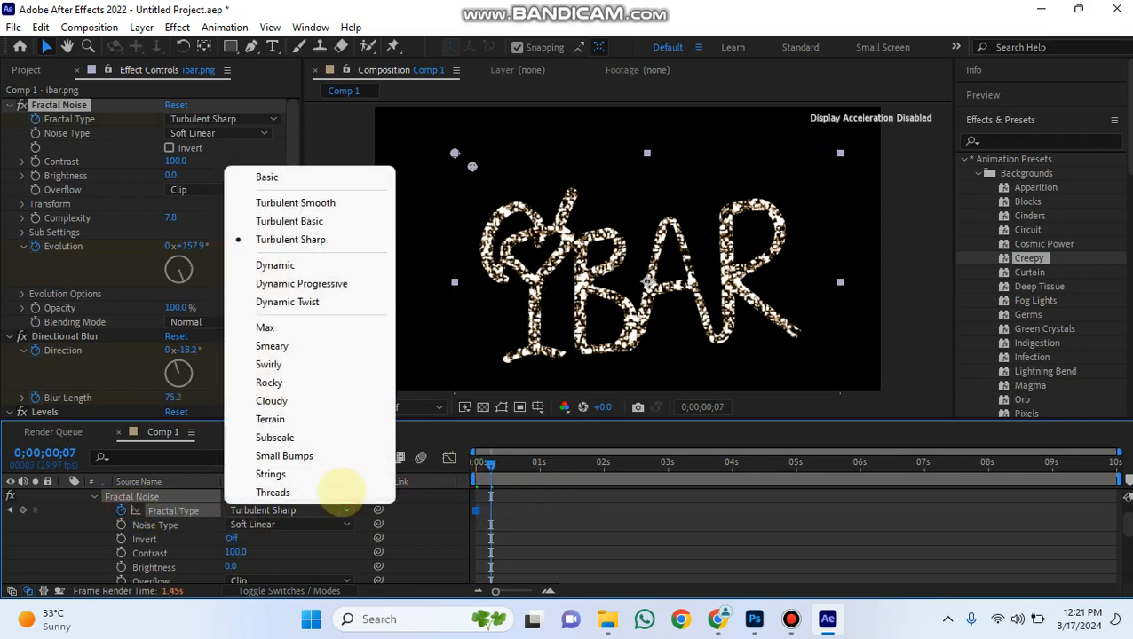
pyautogui.click(301, 346)
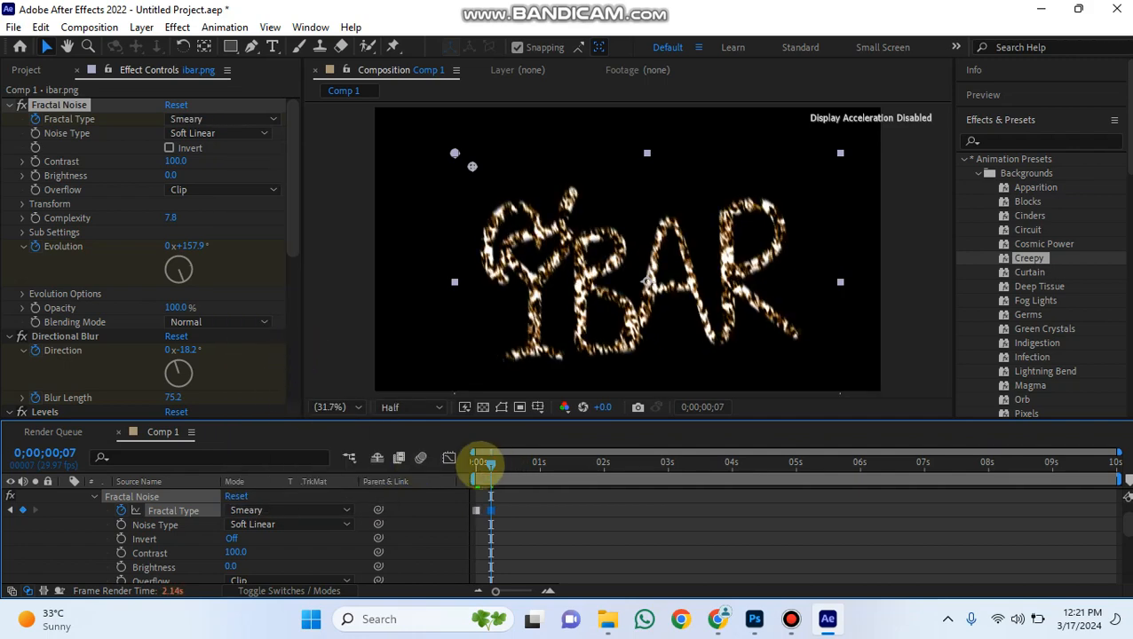
pyautogui.click(479, 463)
pyautogui.moveTo(480, 462); pyautogui.dragTo(507, 462)
pyautogui.click(296, 510)
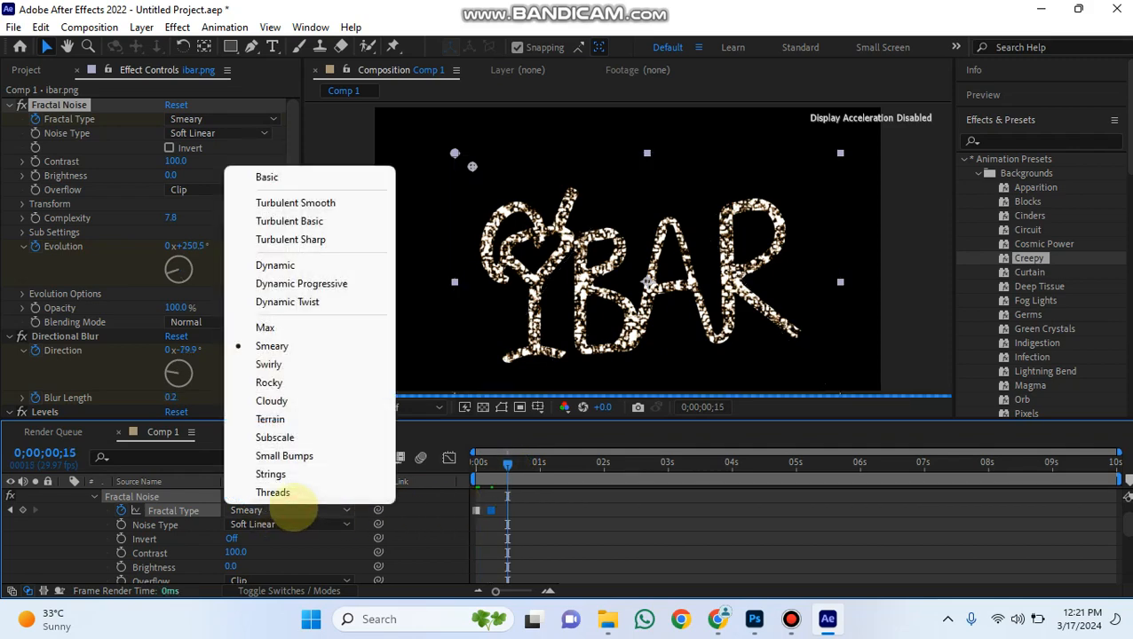
pyautogui.click(302, 417)
# - Preview the fractal type animation from the start of the timeline, and return to the first frame
pyautogui.moveTo(507, 463); pyautogui.dragTo(429, 517)
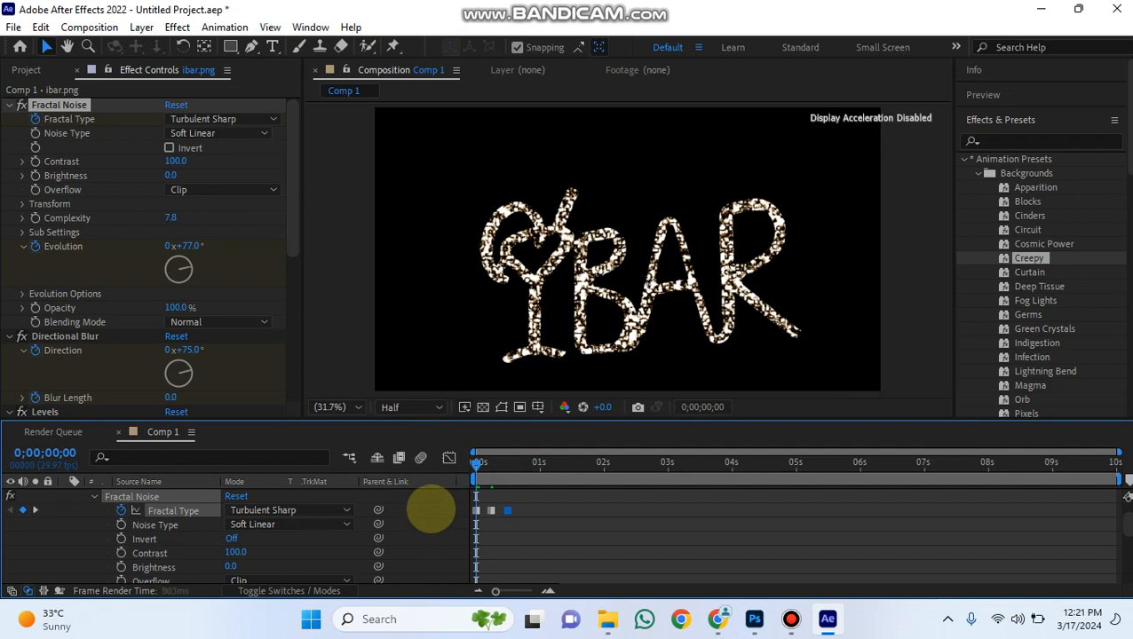
pyautogui.press('space')
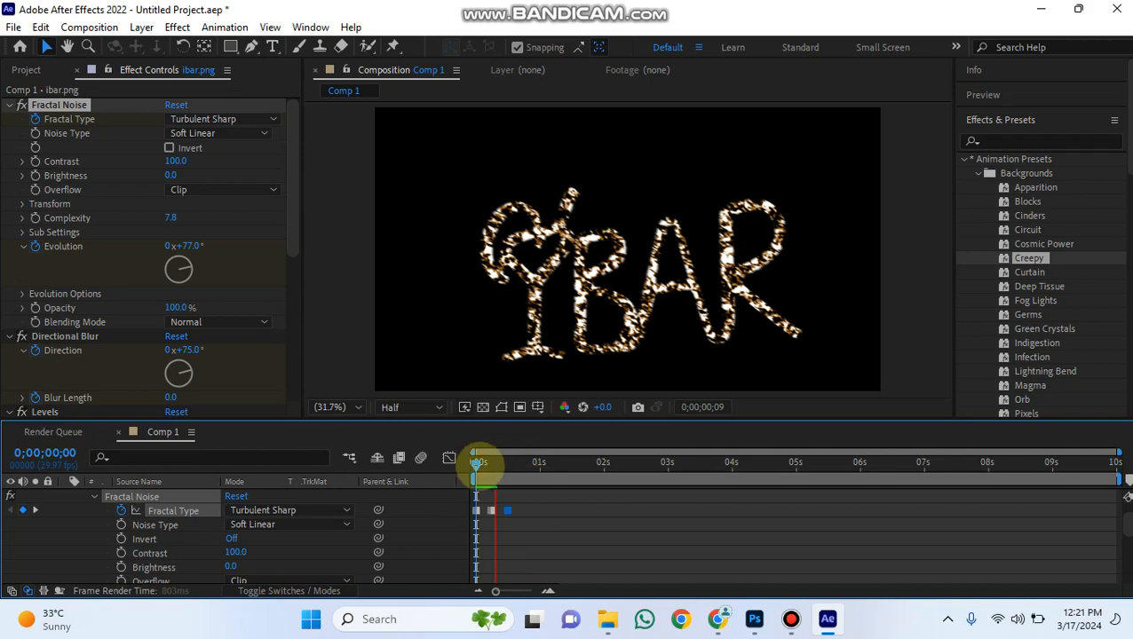
pyautogui.moveTo(477, 463)
pyautogui.mouseDown()
pyautogui.moveTo(518, 463)
pyautogui.moveTo(450, 468)
pyautogui.mouseUp()
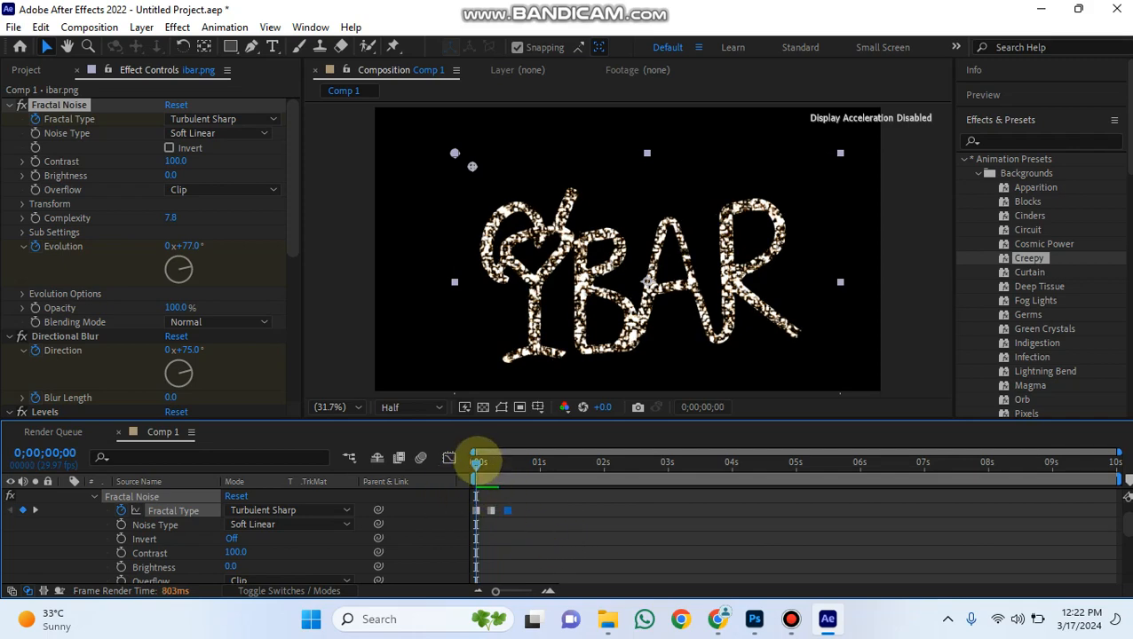
pyautogui.moveTo(477, 461)
pyautogui.mouseDown()
pyautogui.moveTo(506, 463)
pyautogui.moveTo(448, 467)
pyautogui.mouseUp()
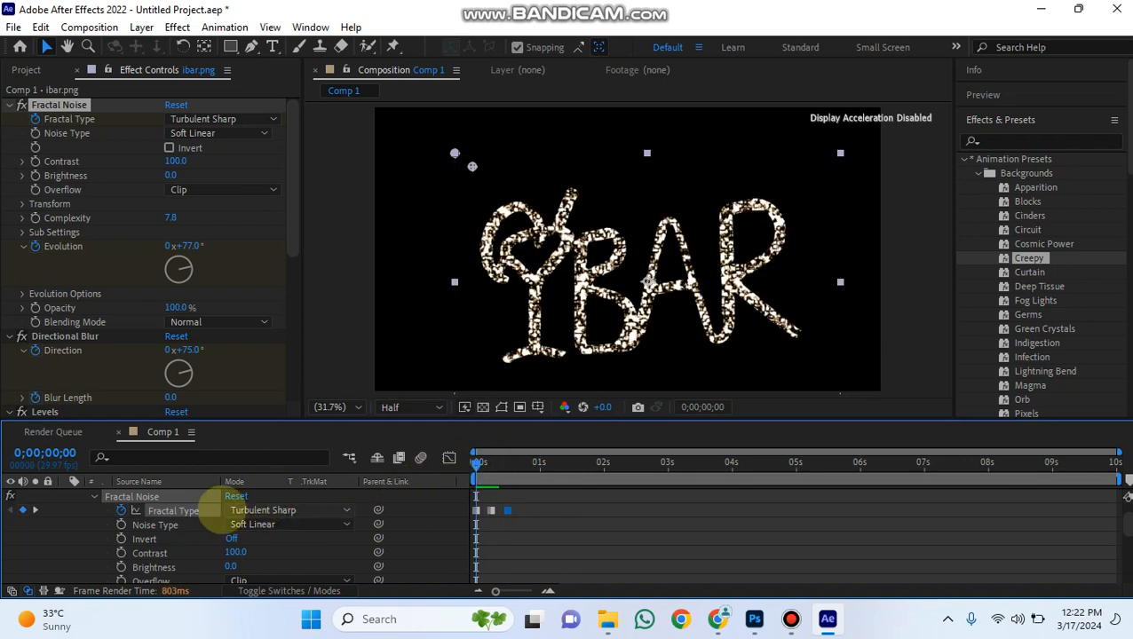
# - Remove all of the Creepy preset's effects from the ibar.png layer
pyautogui.scroll(1, 146, 524)
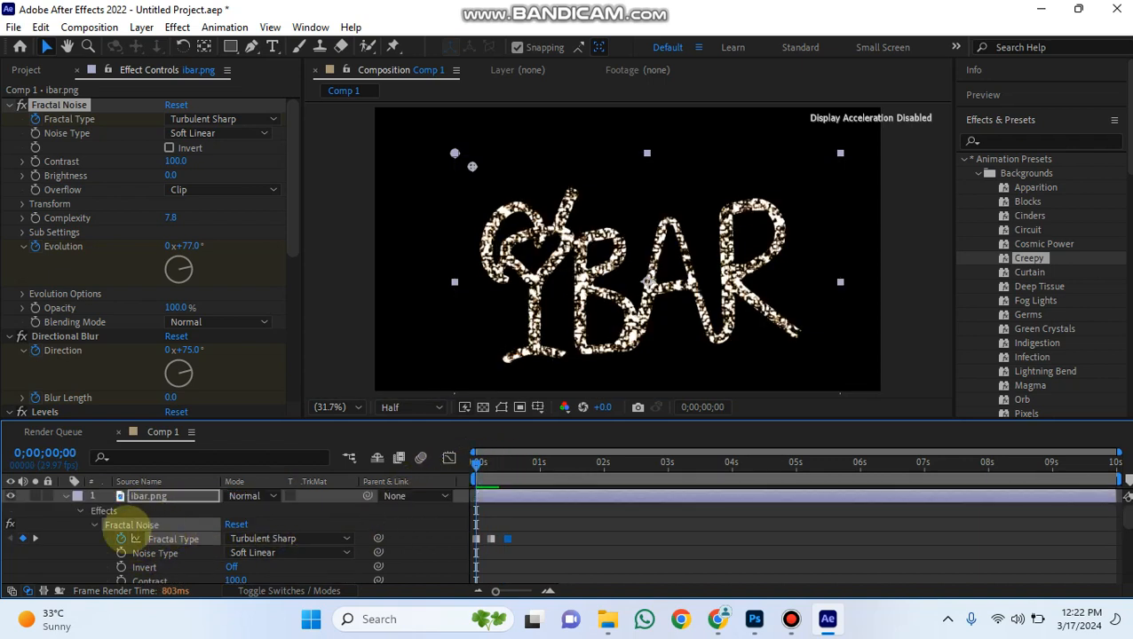
pyautogui.click(129, 513)
pyautogui.press('Delete')
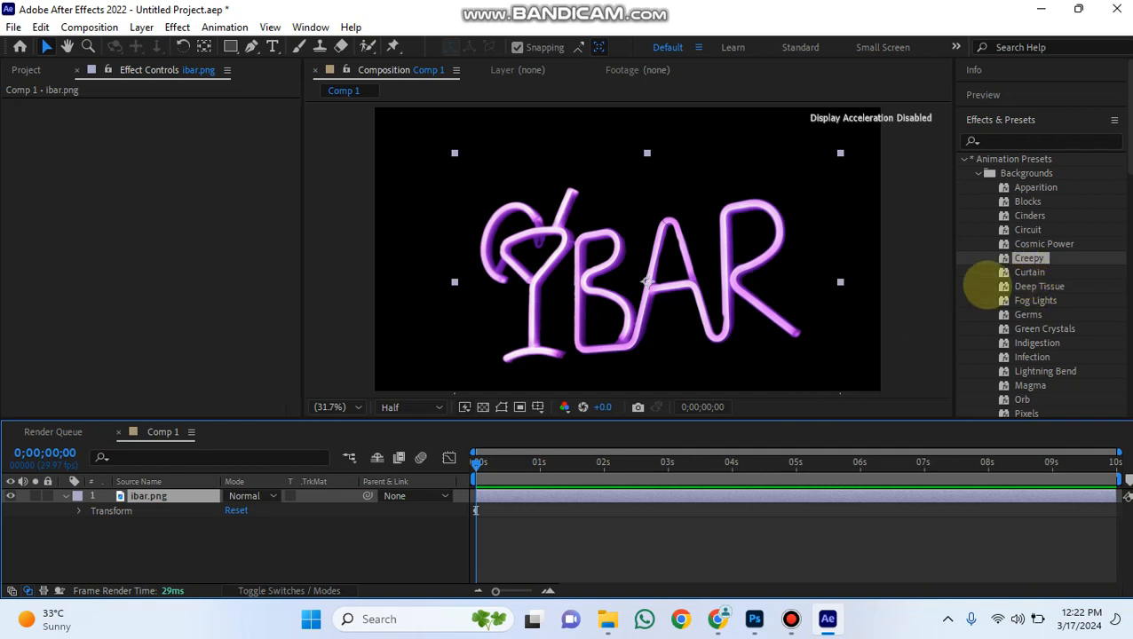
# - Apply the Curtain preset to the ibar.png layer, trying the Turbulent Basic fractal type before choosing Dynamic Progressive
pyautogui.moveTo(1030, 272); pyautogui.dragTo(523, 499)
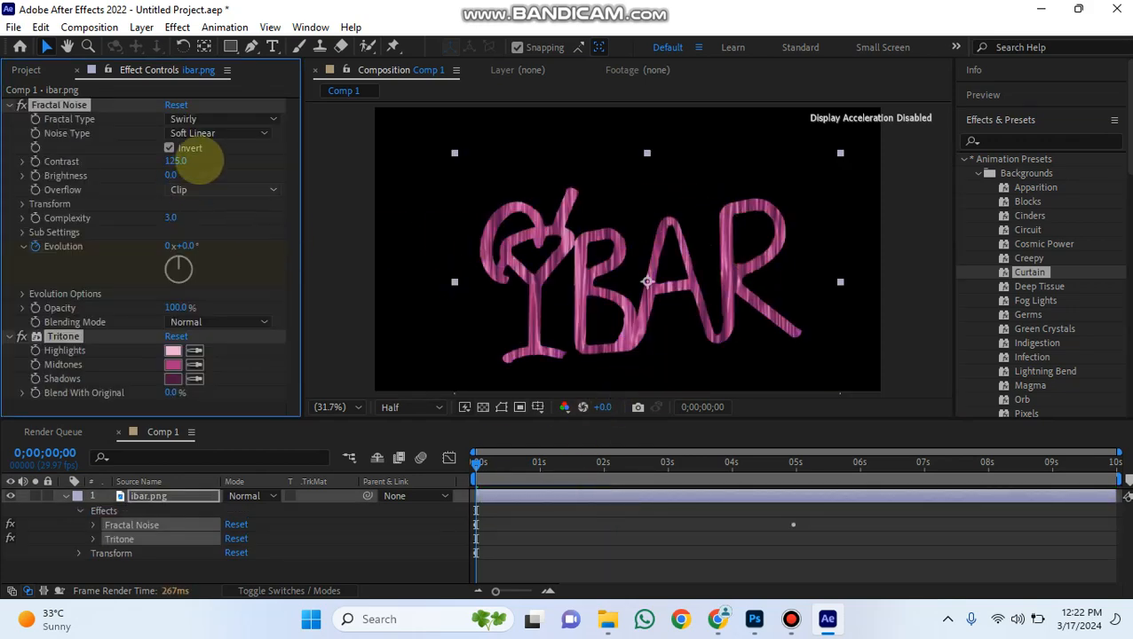
pyautogui.click(222, 118)
pyautogui.click(222, 182)
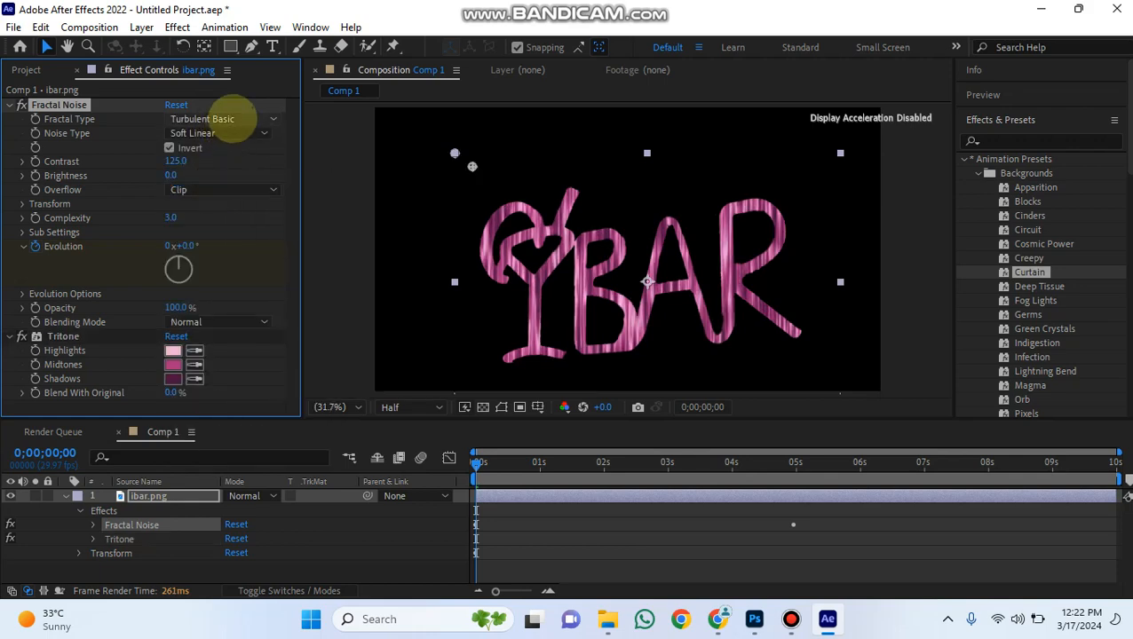
pyautogui.click(233, 119)
pyautogui.click(222, 240)
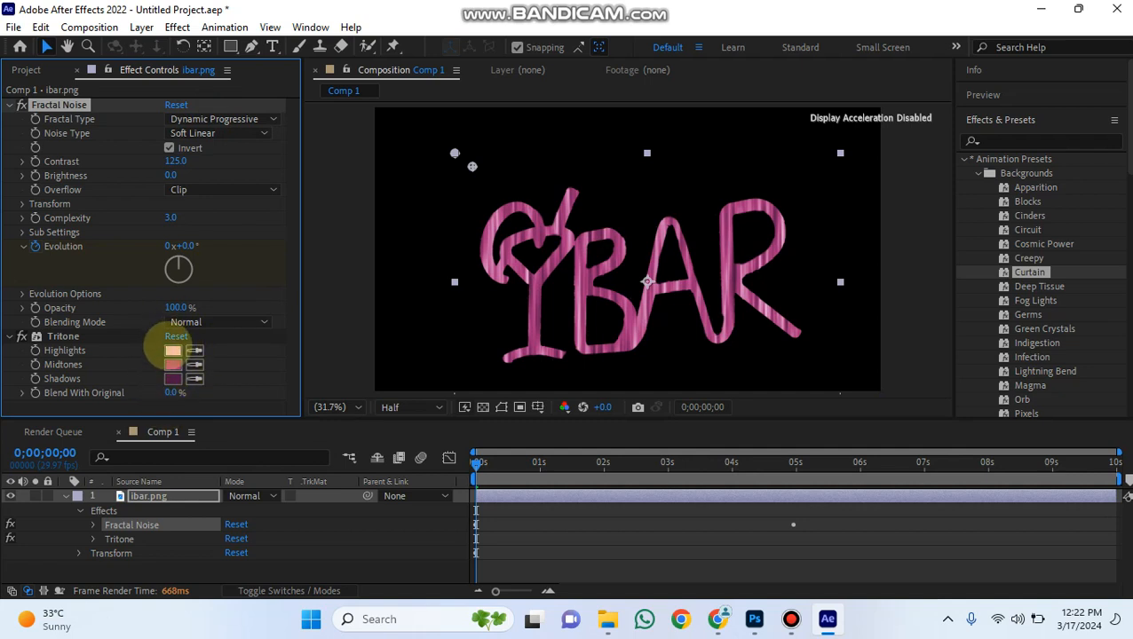
# - Set the Fractal Noise evolution to 97° and contrast to 86, trying the Soft Clamp overflow mode before restoring Clip
pyautogui.moveTo(182, 262); pyautogui.dragTo(180, 267)
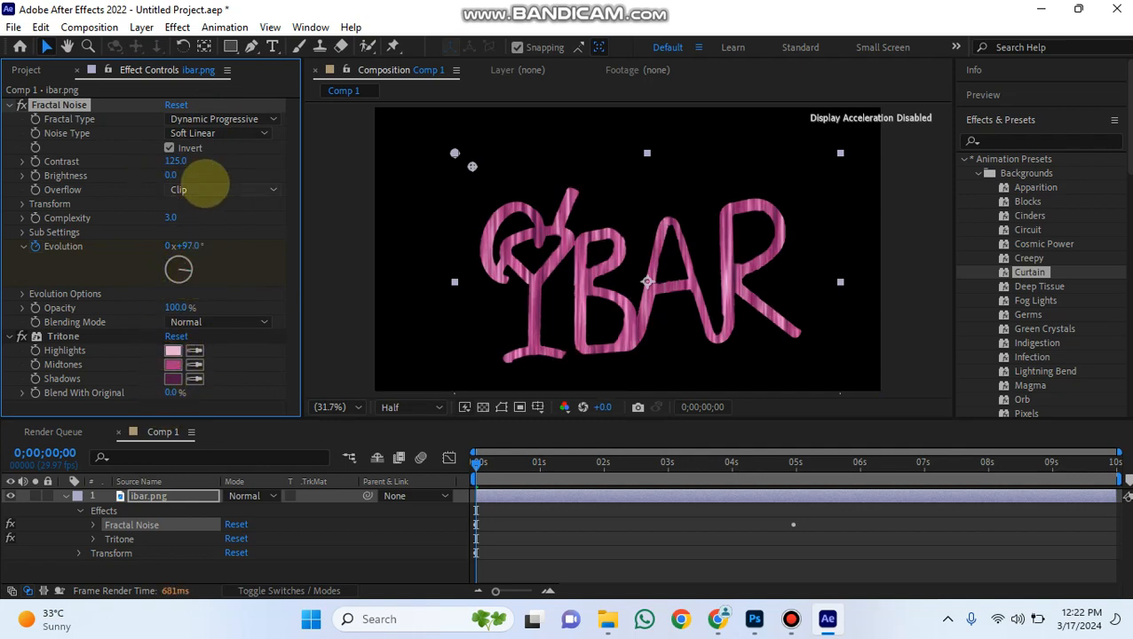
pyautogui.click(204, 184)
pyautogui.click(208, 223)
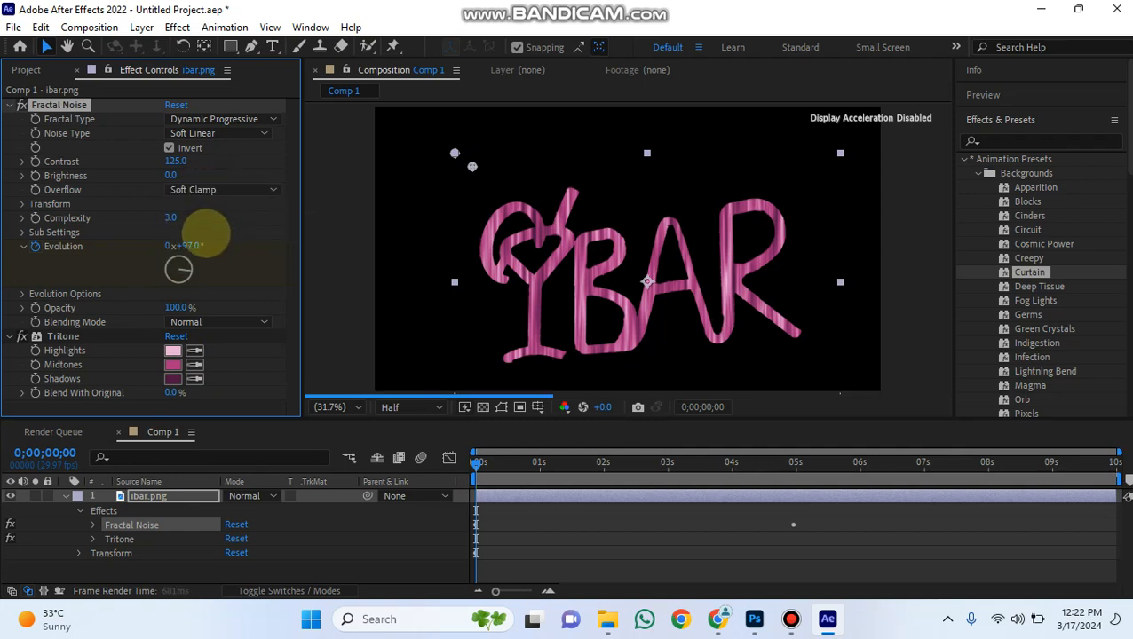
pyautogui.click(215, 186)
pyautogui.click(203, 207)
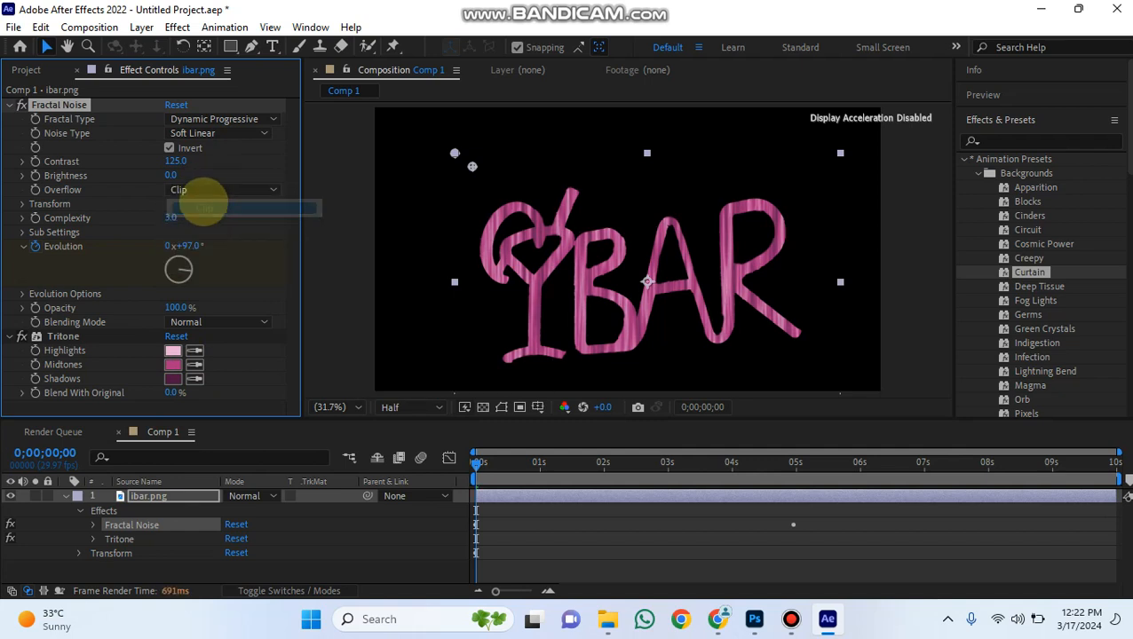
pyautogui.moveTo(174, 161)
pyautogui.mouseDown()
pyautogui.moveTo(212, 162)
pyautogui.moveTo(112, 158)
pyautogui.moveTo(188, 158)
pyautogui.mouseUp()
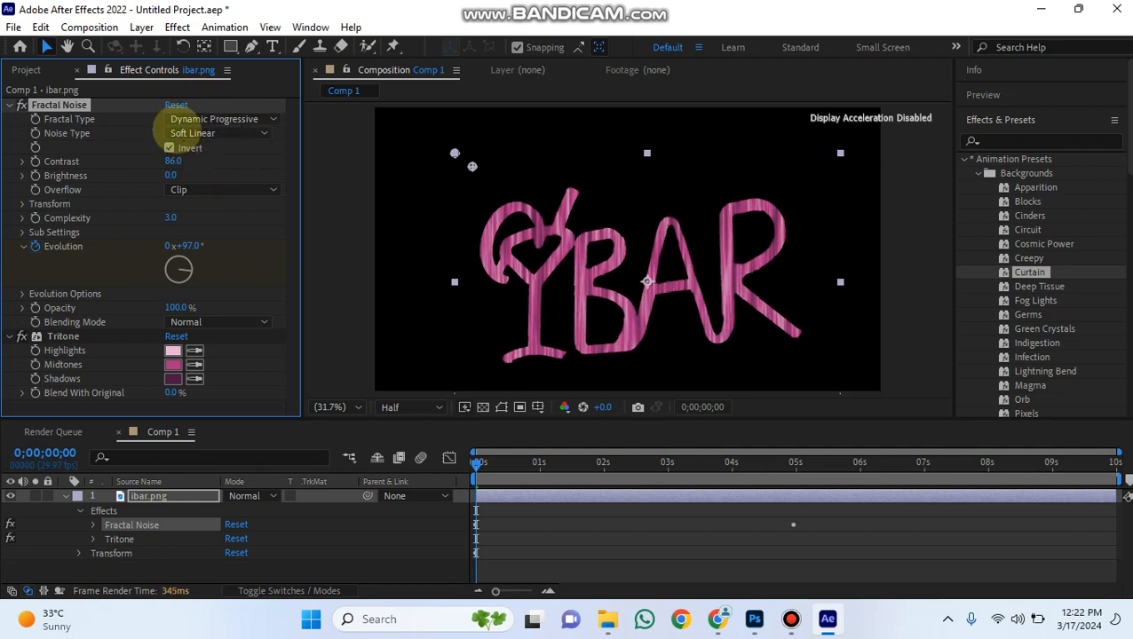
# - Set the Fractal Noise type to Cloudy and enable Fractal Type keyframing at the start of the timeline
pyautogui.click(222, 118)
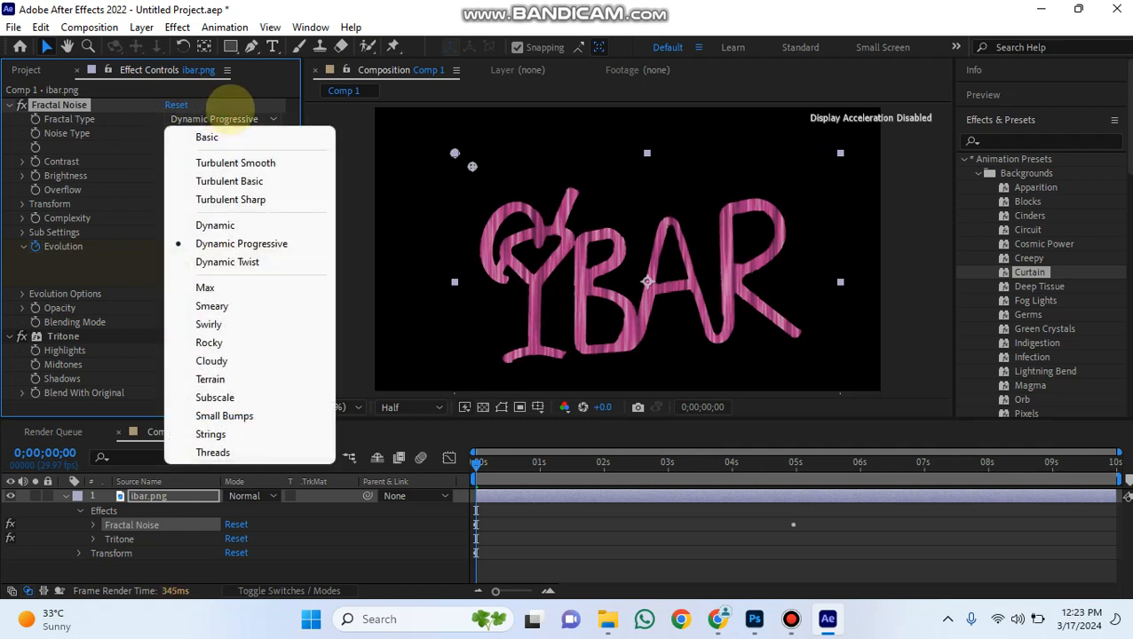
pyautogui.click(213, 362)
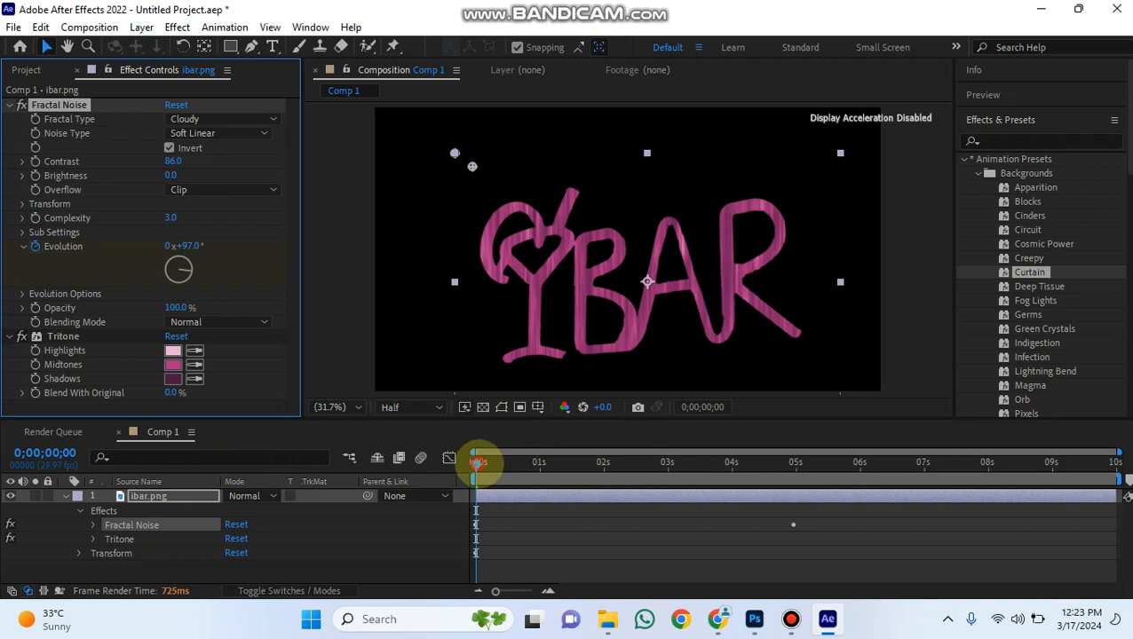
pyautogui.moveTo(477, 463); pyautogui.dragTo(493, 462)
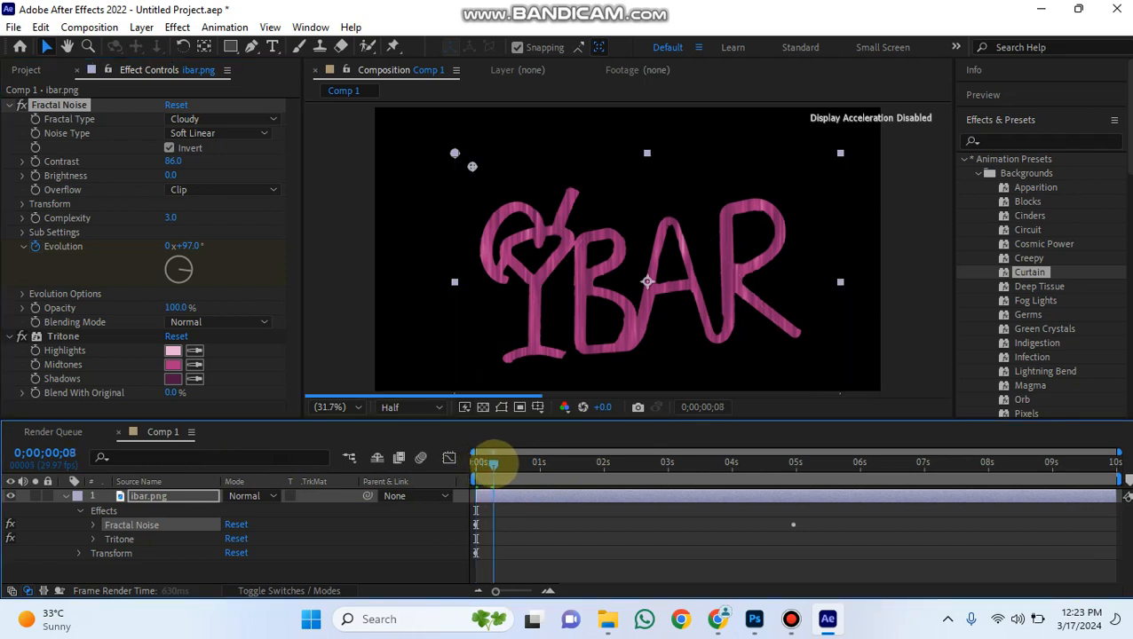
pyautogui.click(480, 463)
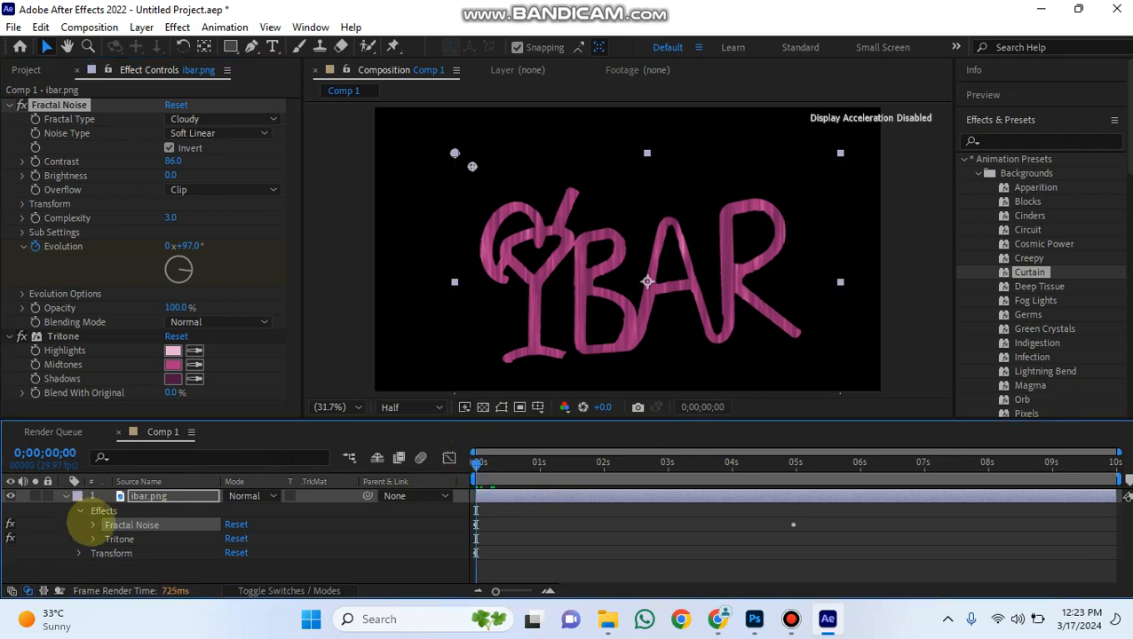
pyautogui.click(94, 525)
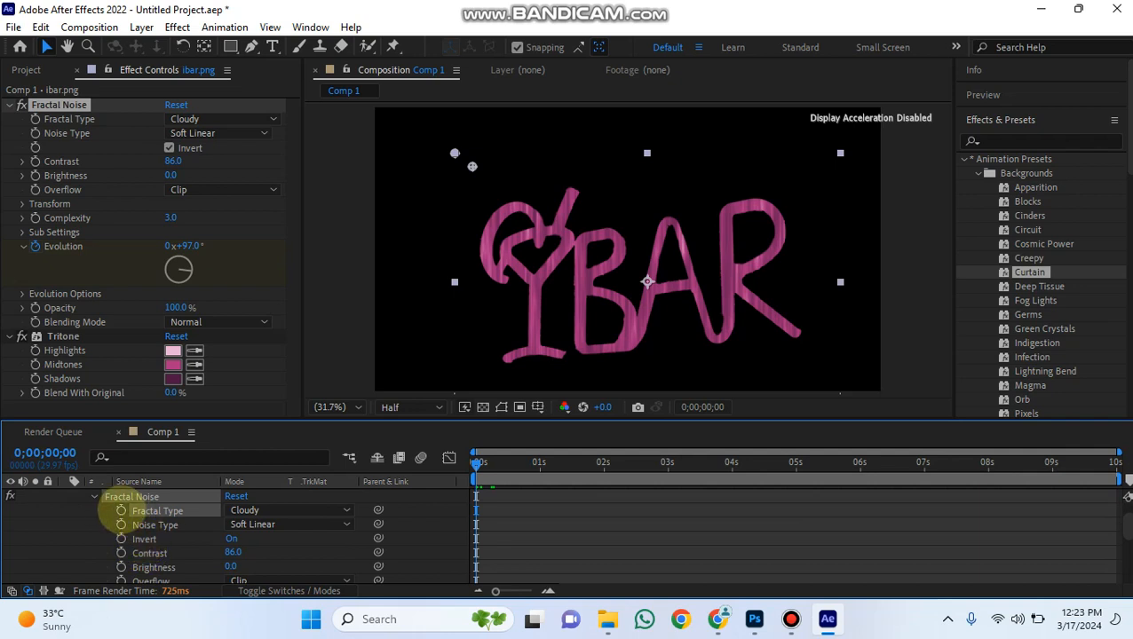
pyautogui.click(121, 510)
# - Move to 0;00;00;05 and reselect Cloudy as the Fractal Noise type on the ibar.png layer
pyautogui.moveTo(476, 462); pyautogui.dragTo(486, 464)
pyautogui.click(337, 511)
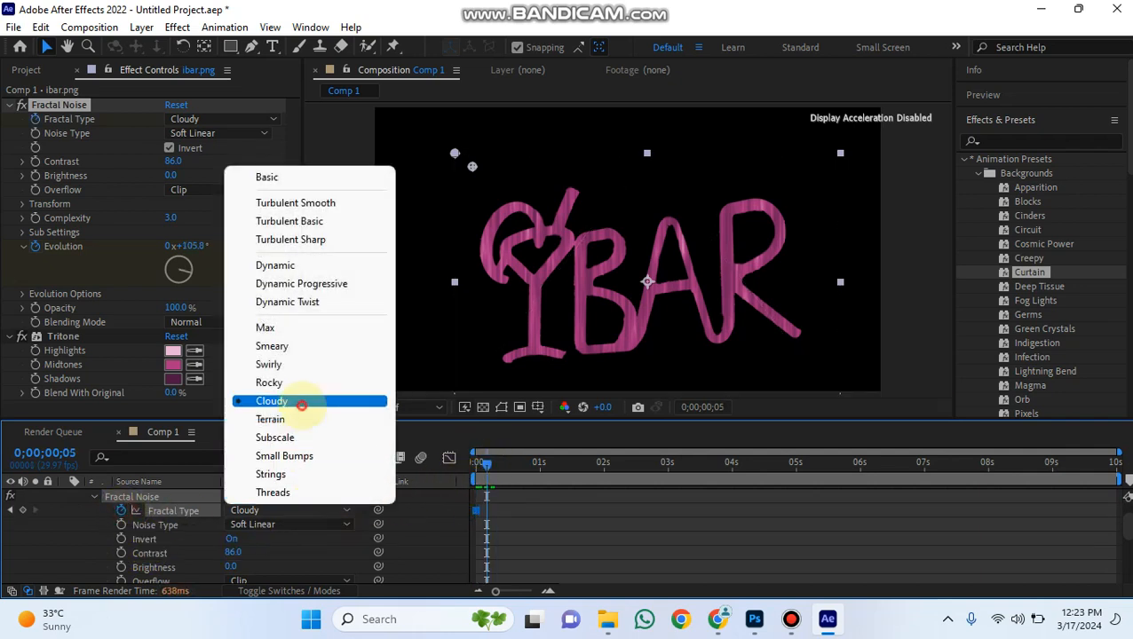
pyautogui.click(295, 400)
pyautogui.click(312, 507)
pyautogui.click(275, 402)
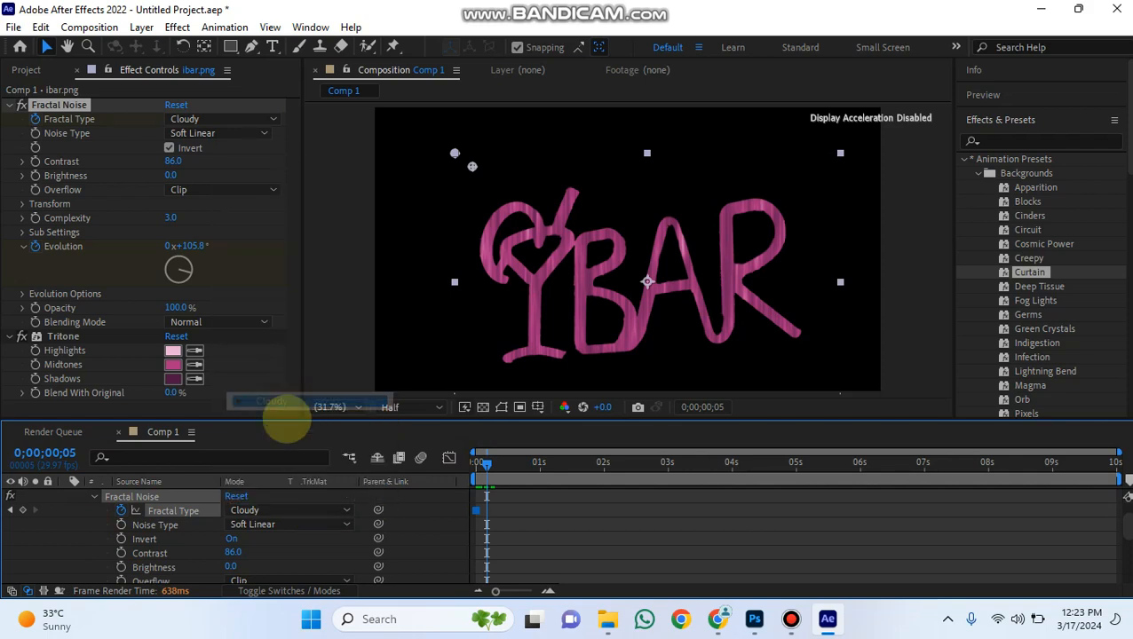